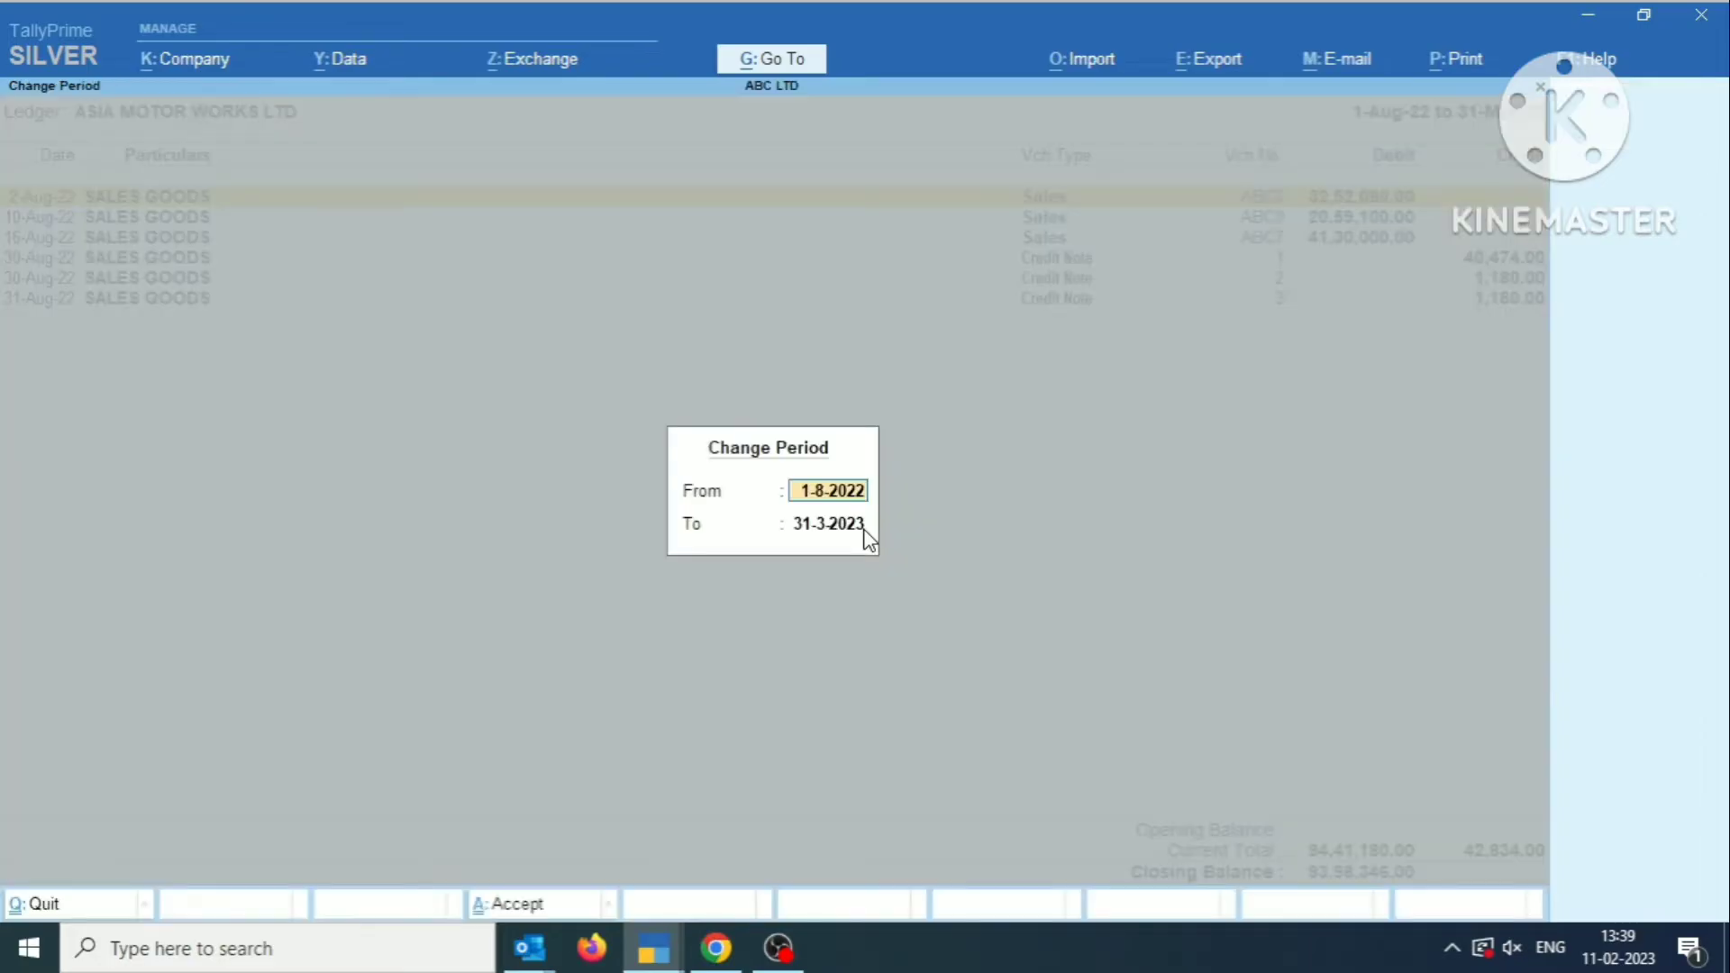
# Set the ASIA MOTOR WORKS LTD ledger period to run from 1-4-2022 to 31-3-2023.
pyautogui.press('Return')
pyautogui.press('Return')
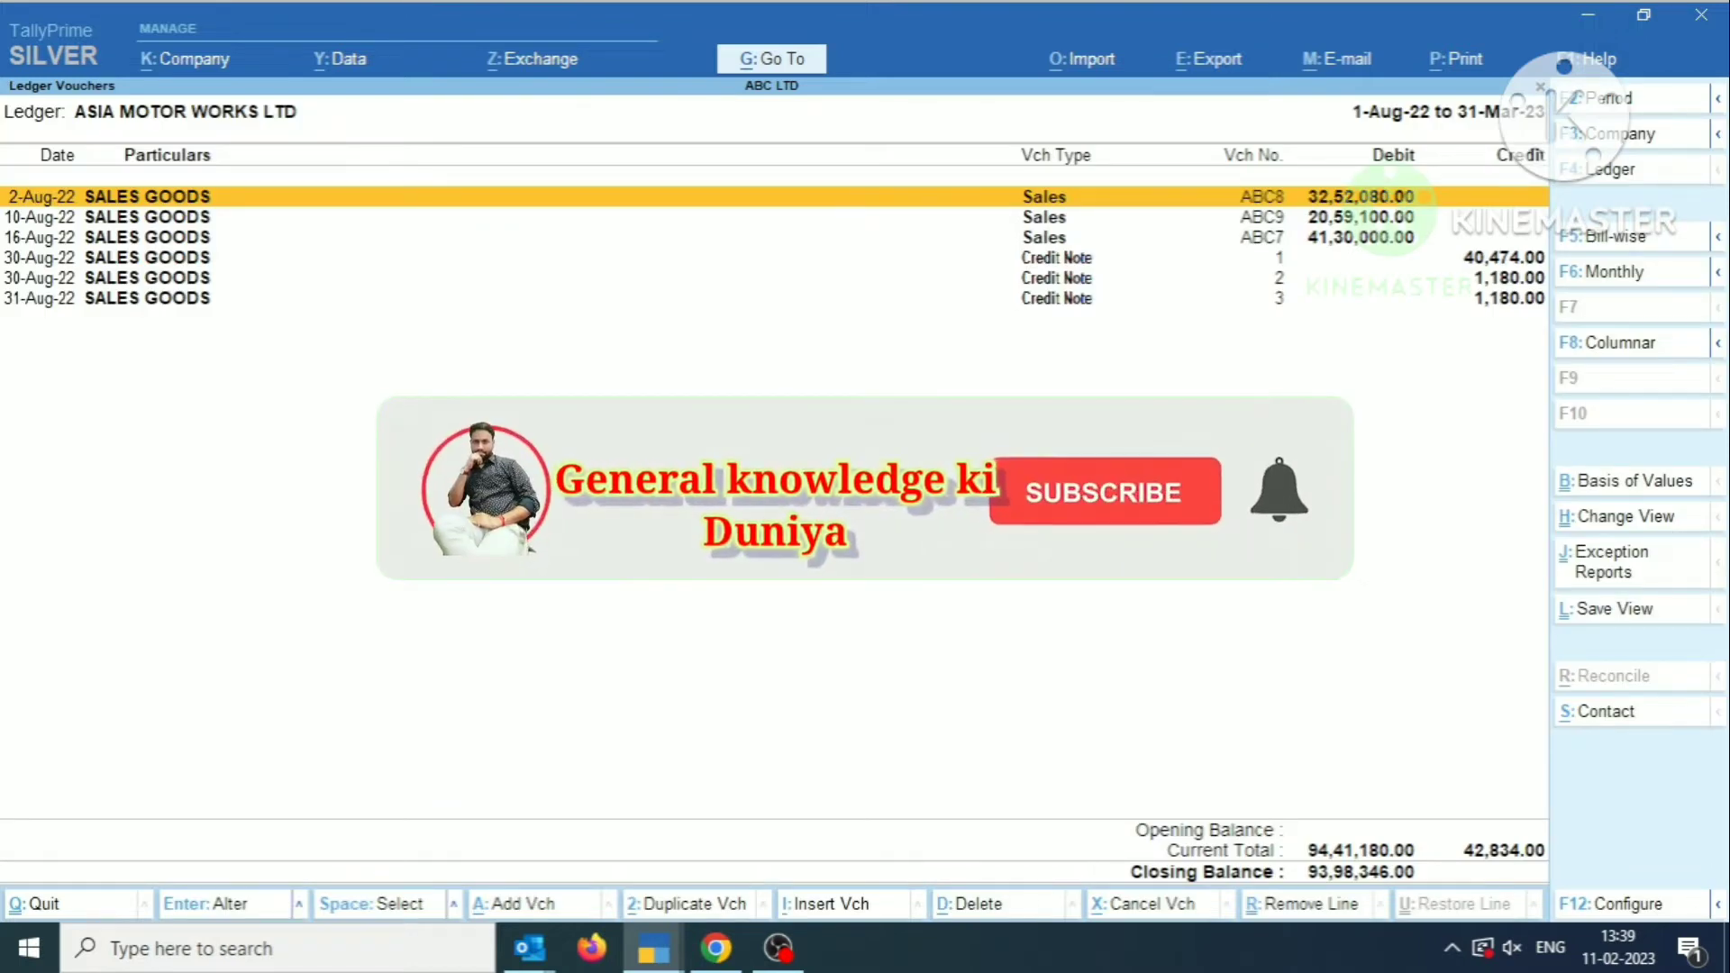
pyautogui.press('F2')
pyautogui.write('1-4-22')
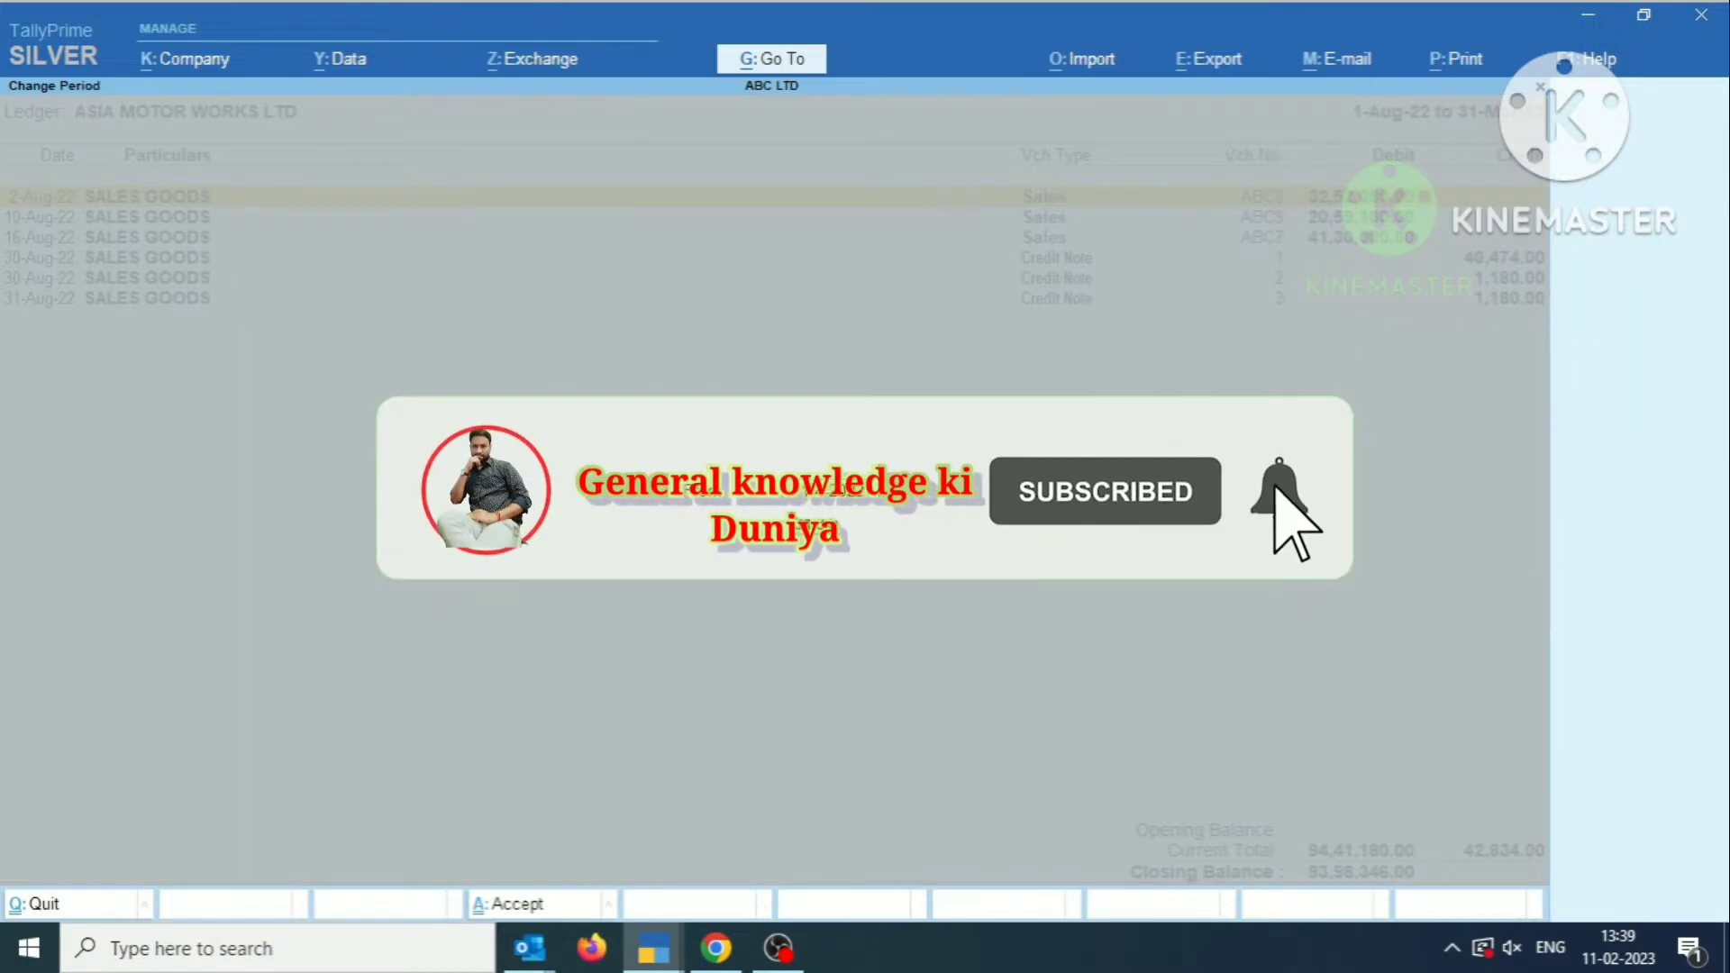
pyautogui.press('Return')
pyautogui.press('Return')
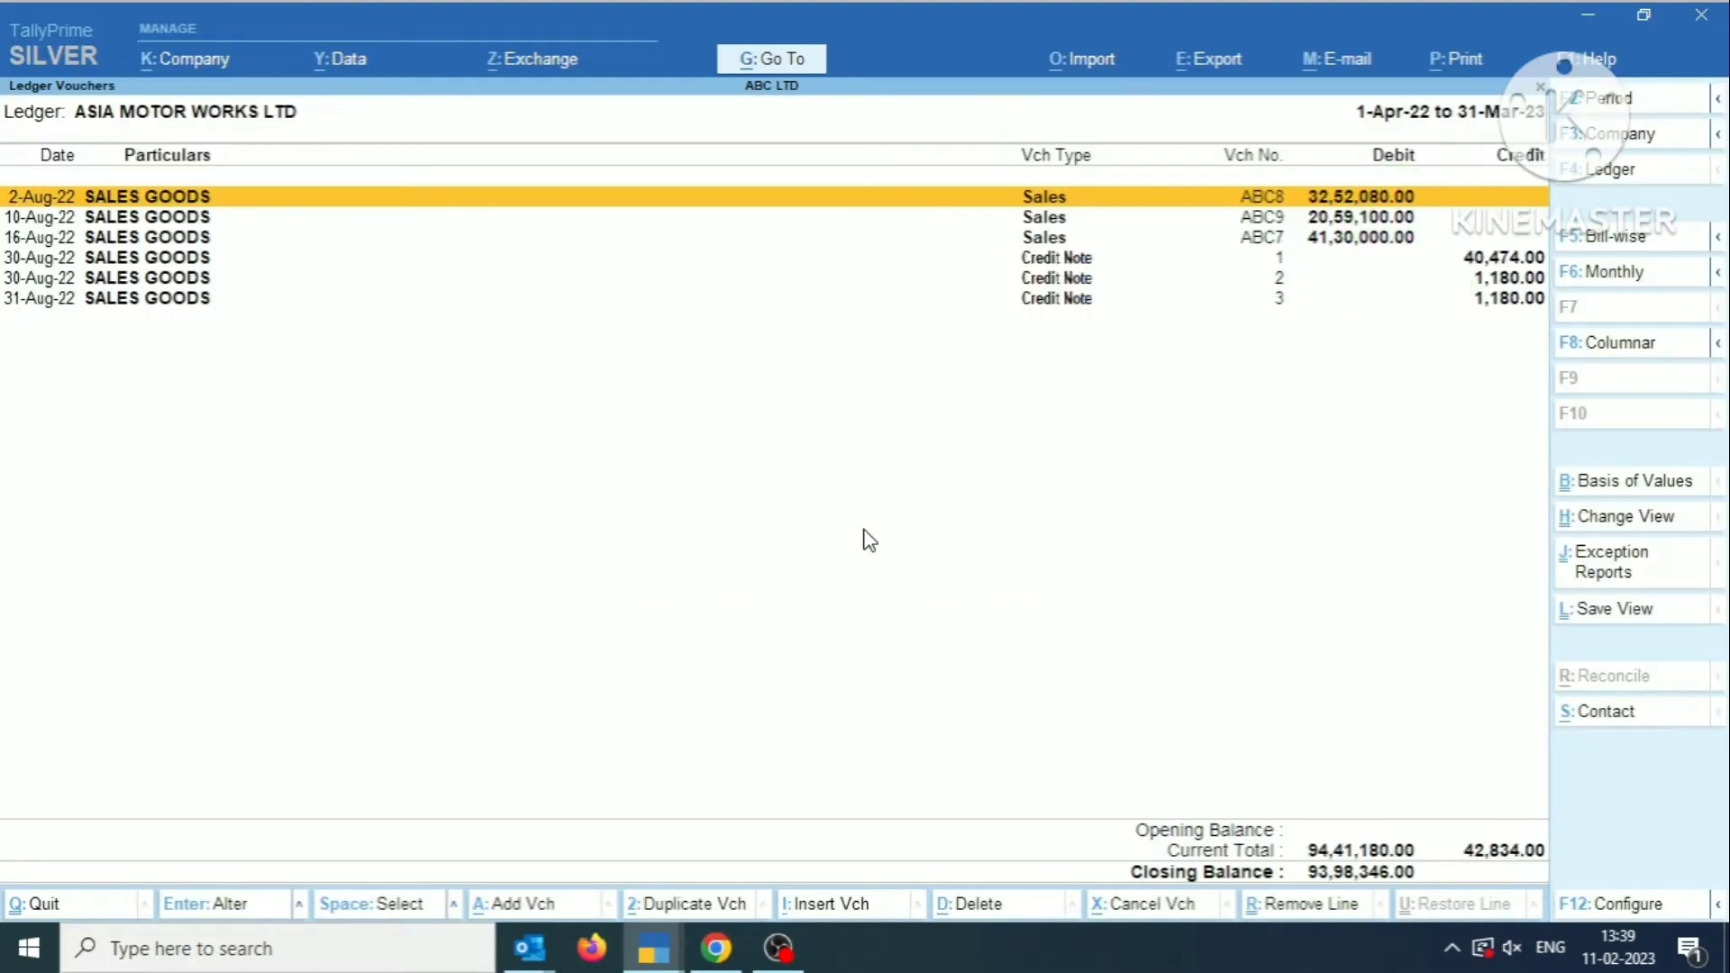
# Examine the item amounts and IGST in sales voucher ABC8 dated 2-Aug-22, closing it without changes.
pyautogui.press('End')
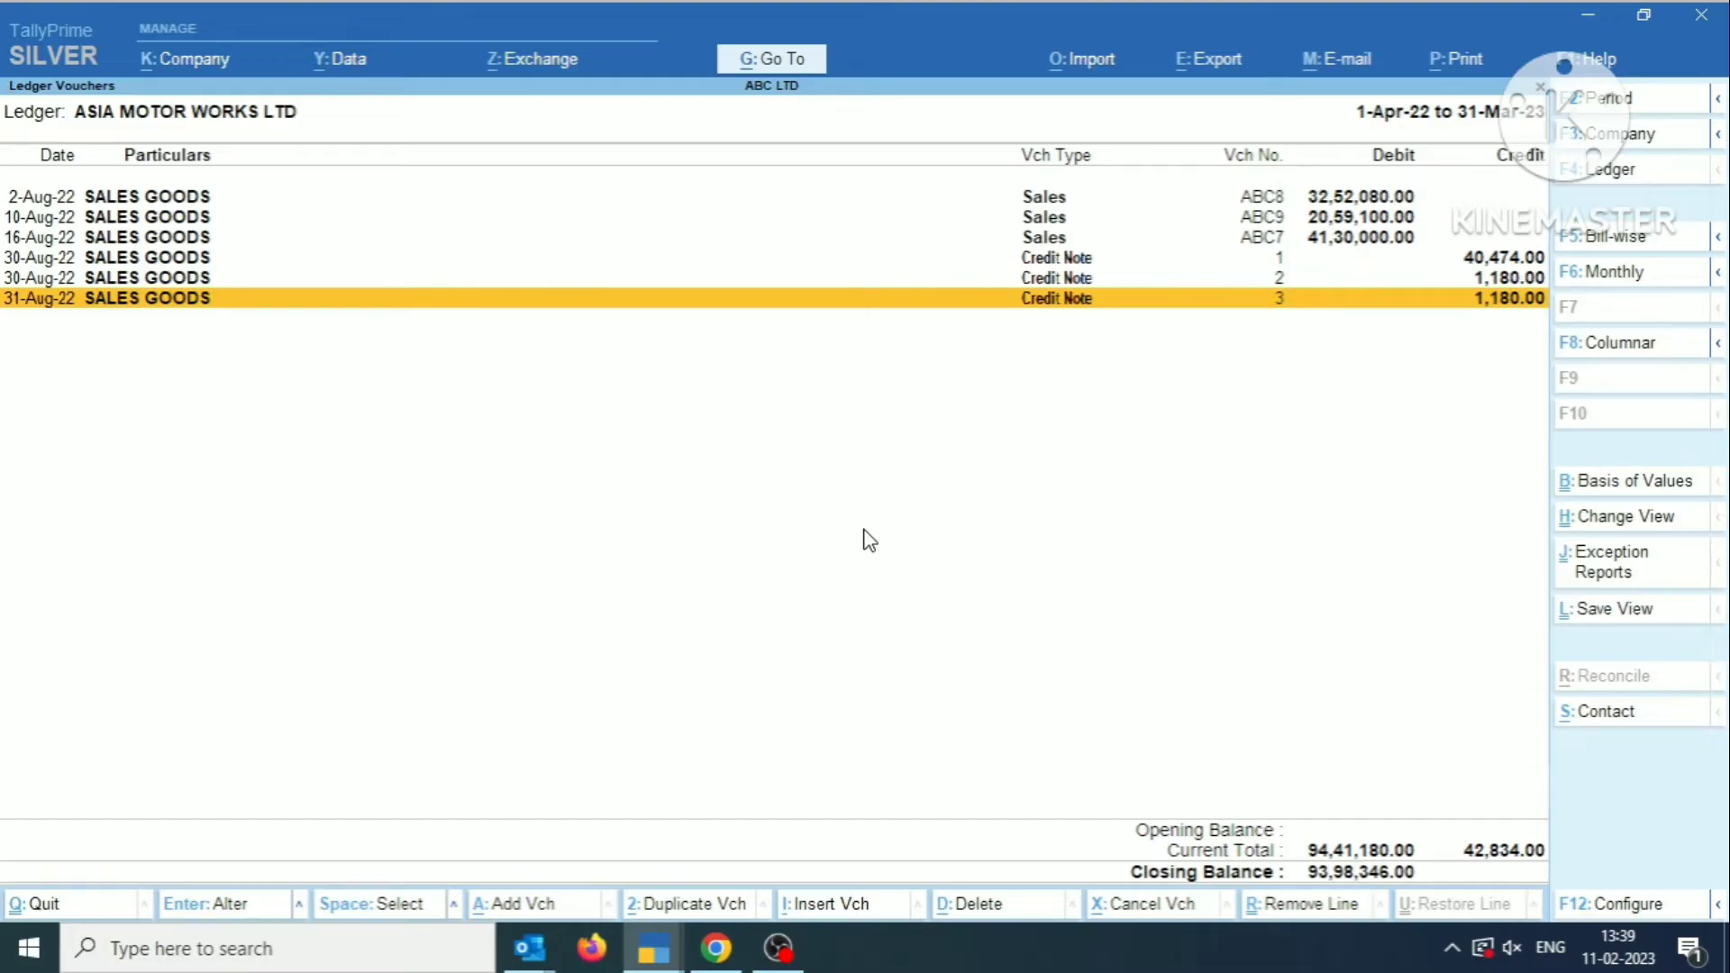
pyautogui.press('Home')
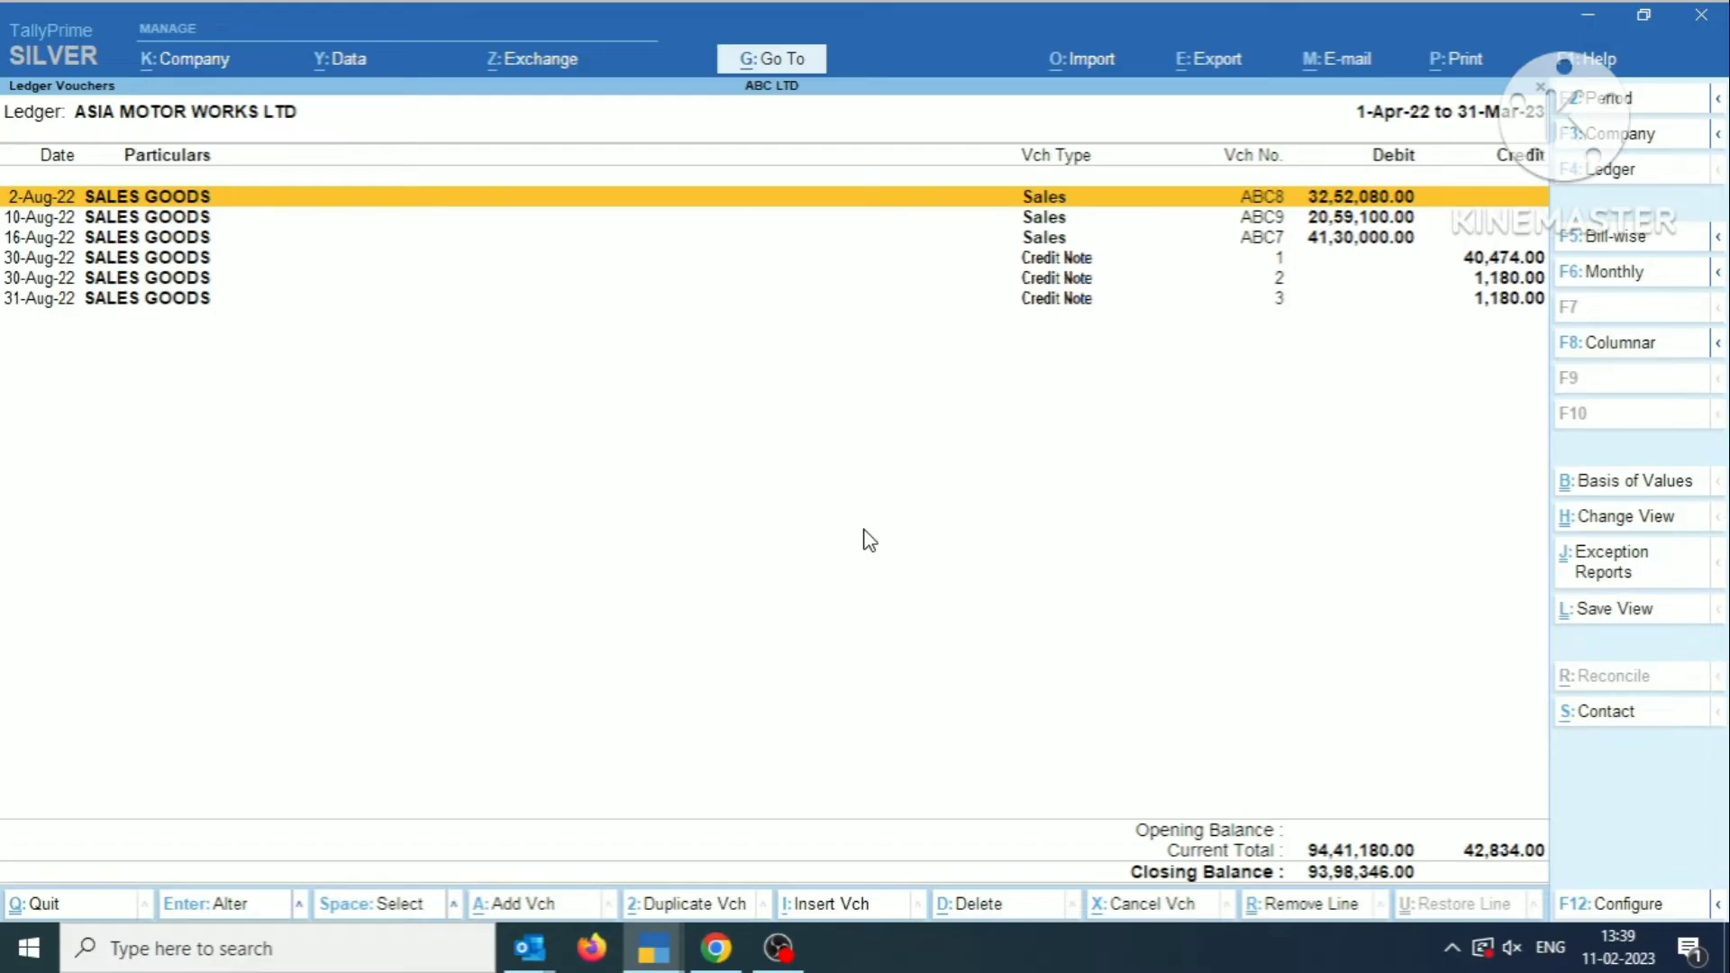
pyautogui.press('Return')
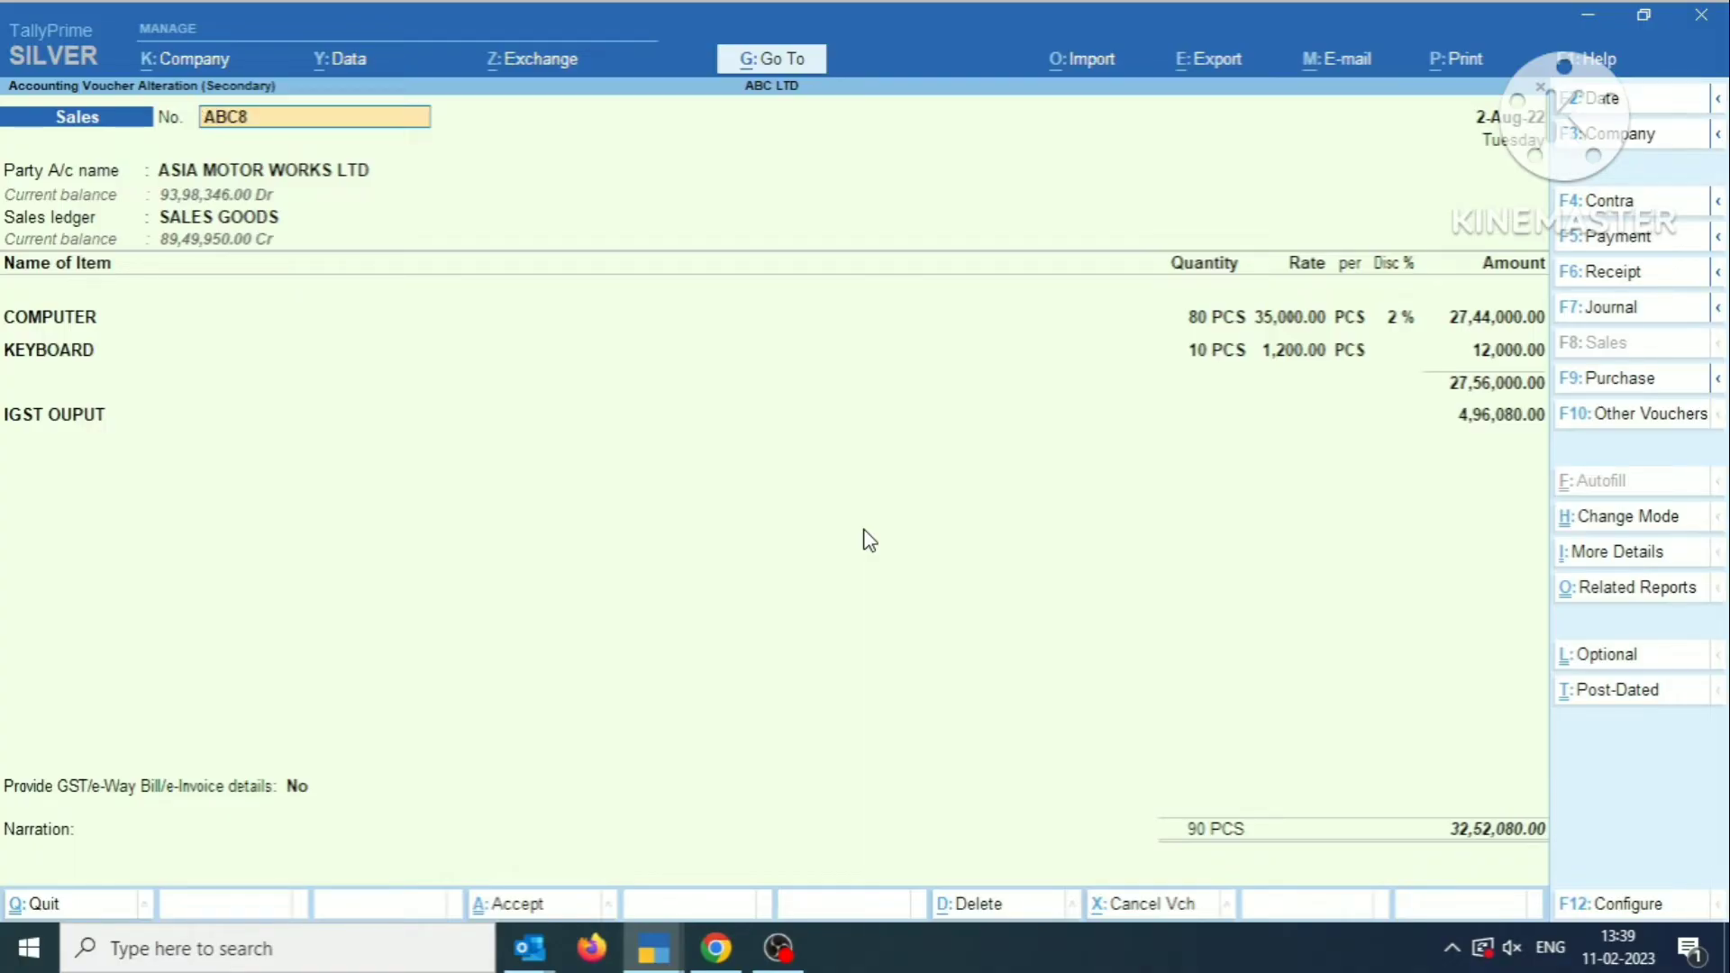
pyautogui.press('Escape')
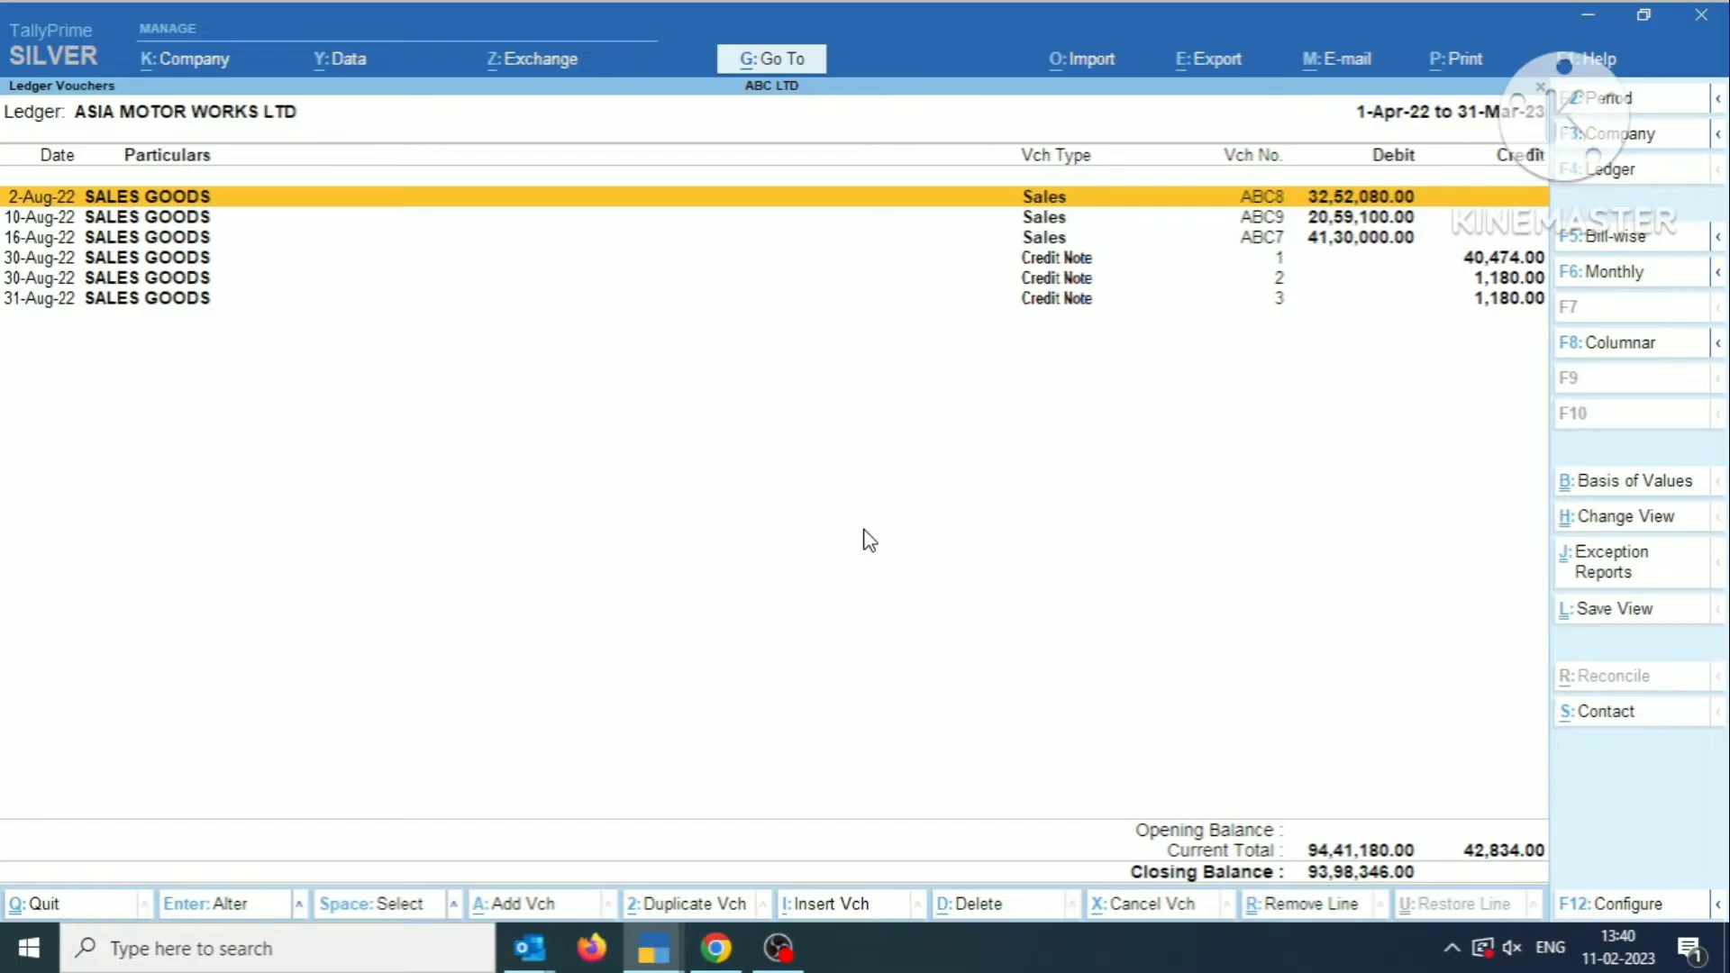
pyautogui.press('Return')
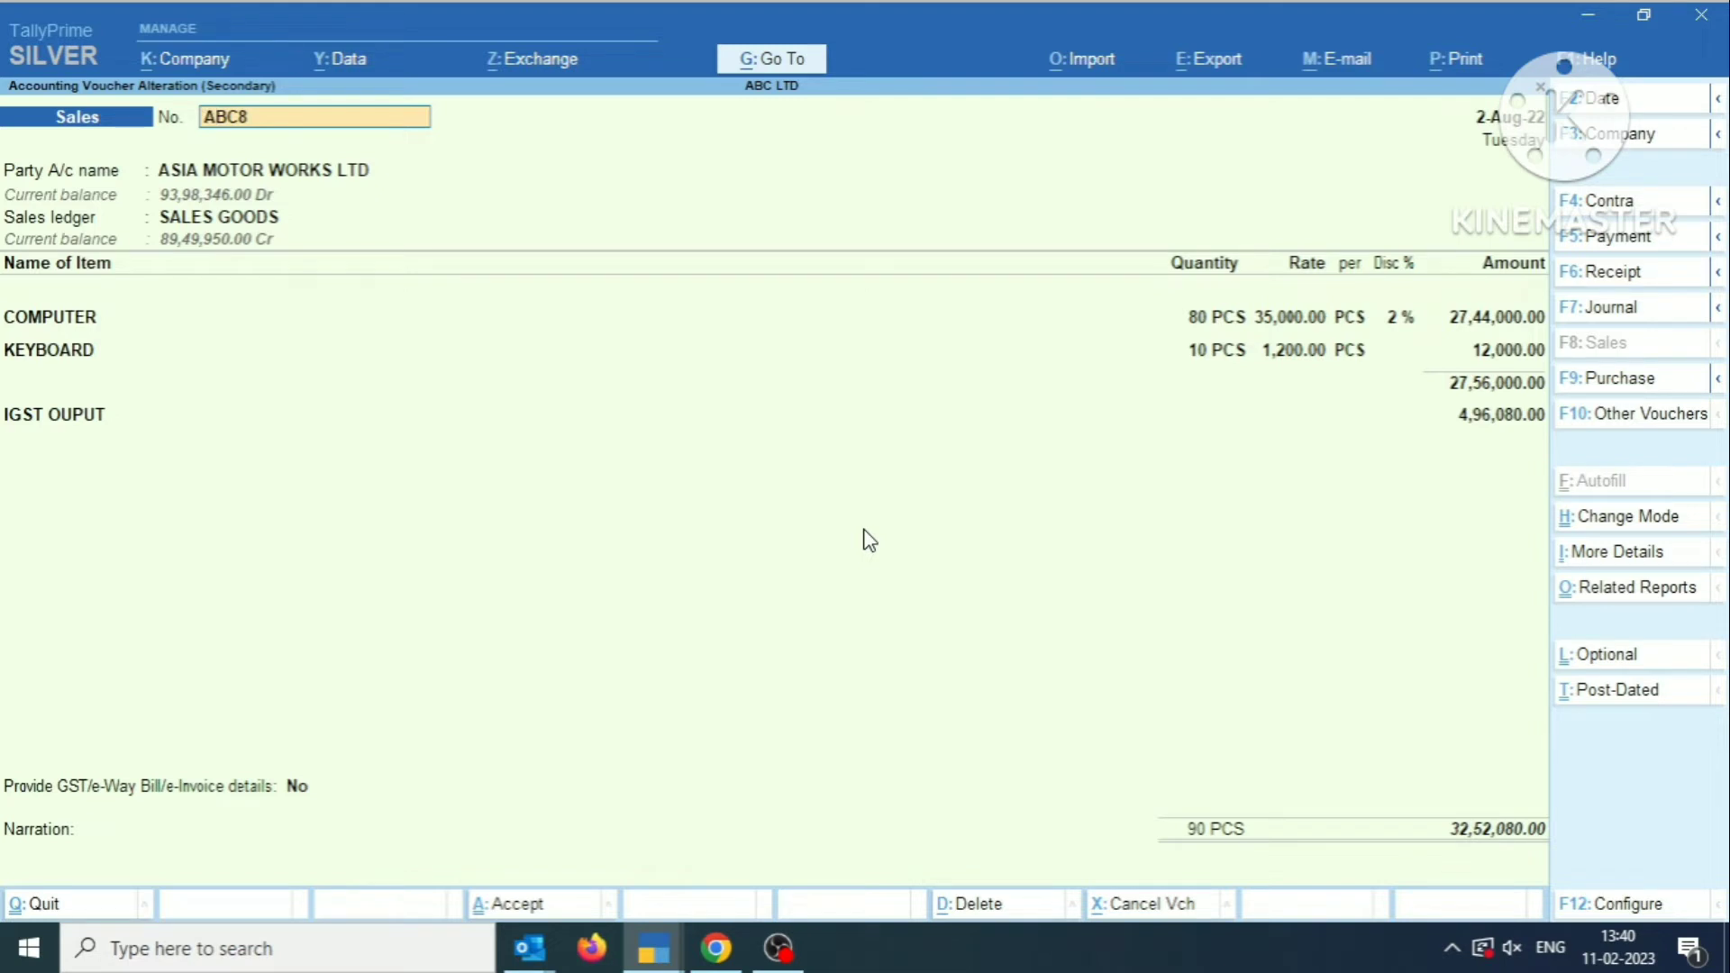
pyautogui.press('Escape')
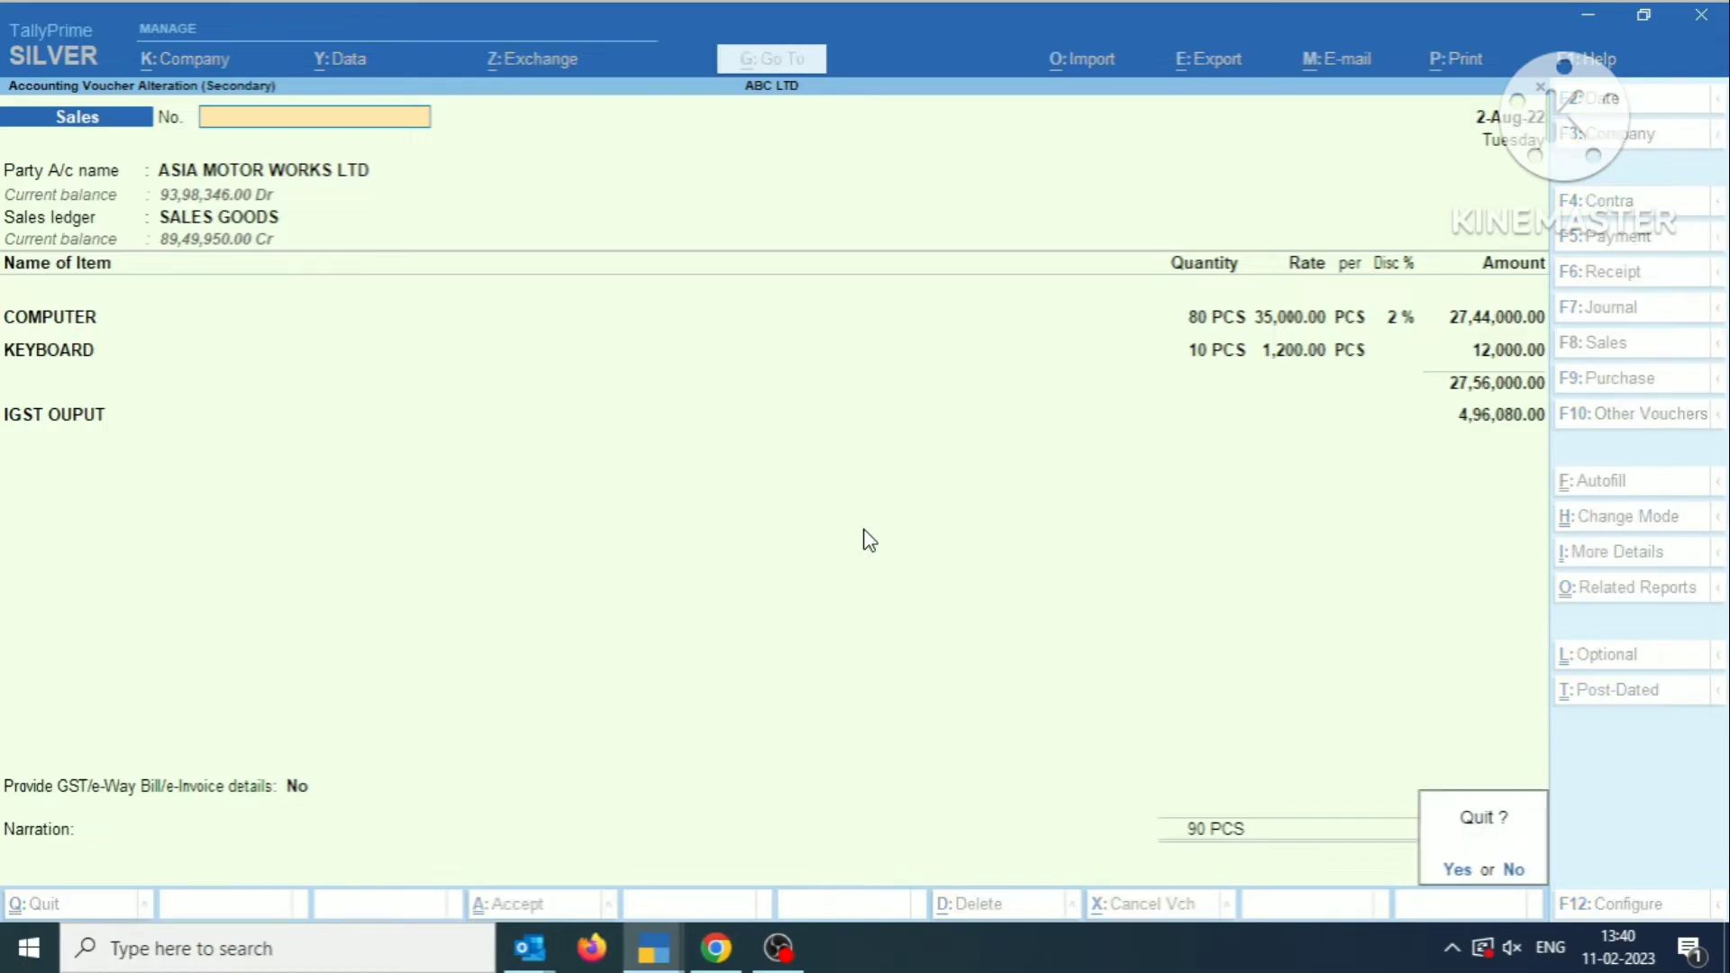
pyautogui.press('y')
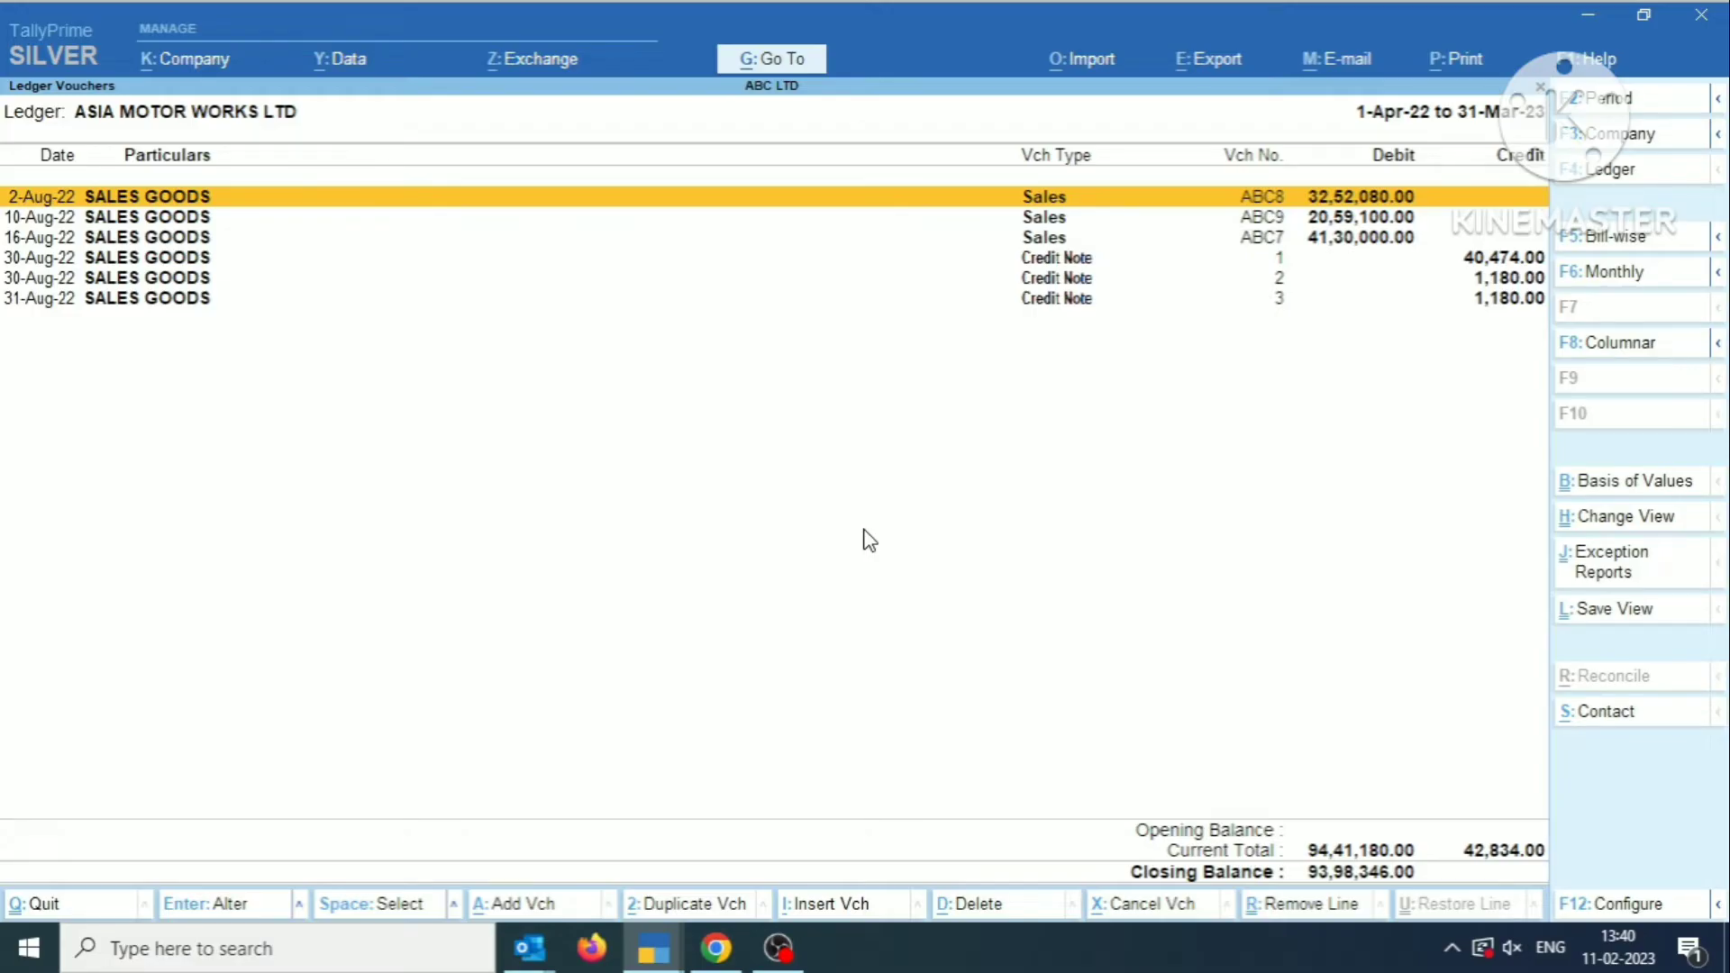
# Start a new journal voucher from the party ledger and date it 2-Aug-22.
pyautogui.press('End')
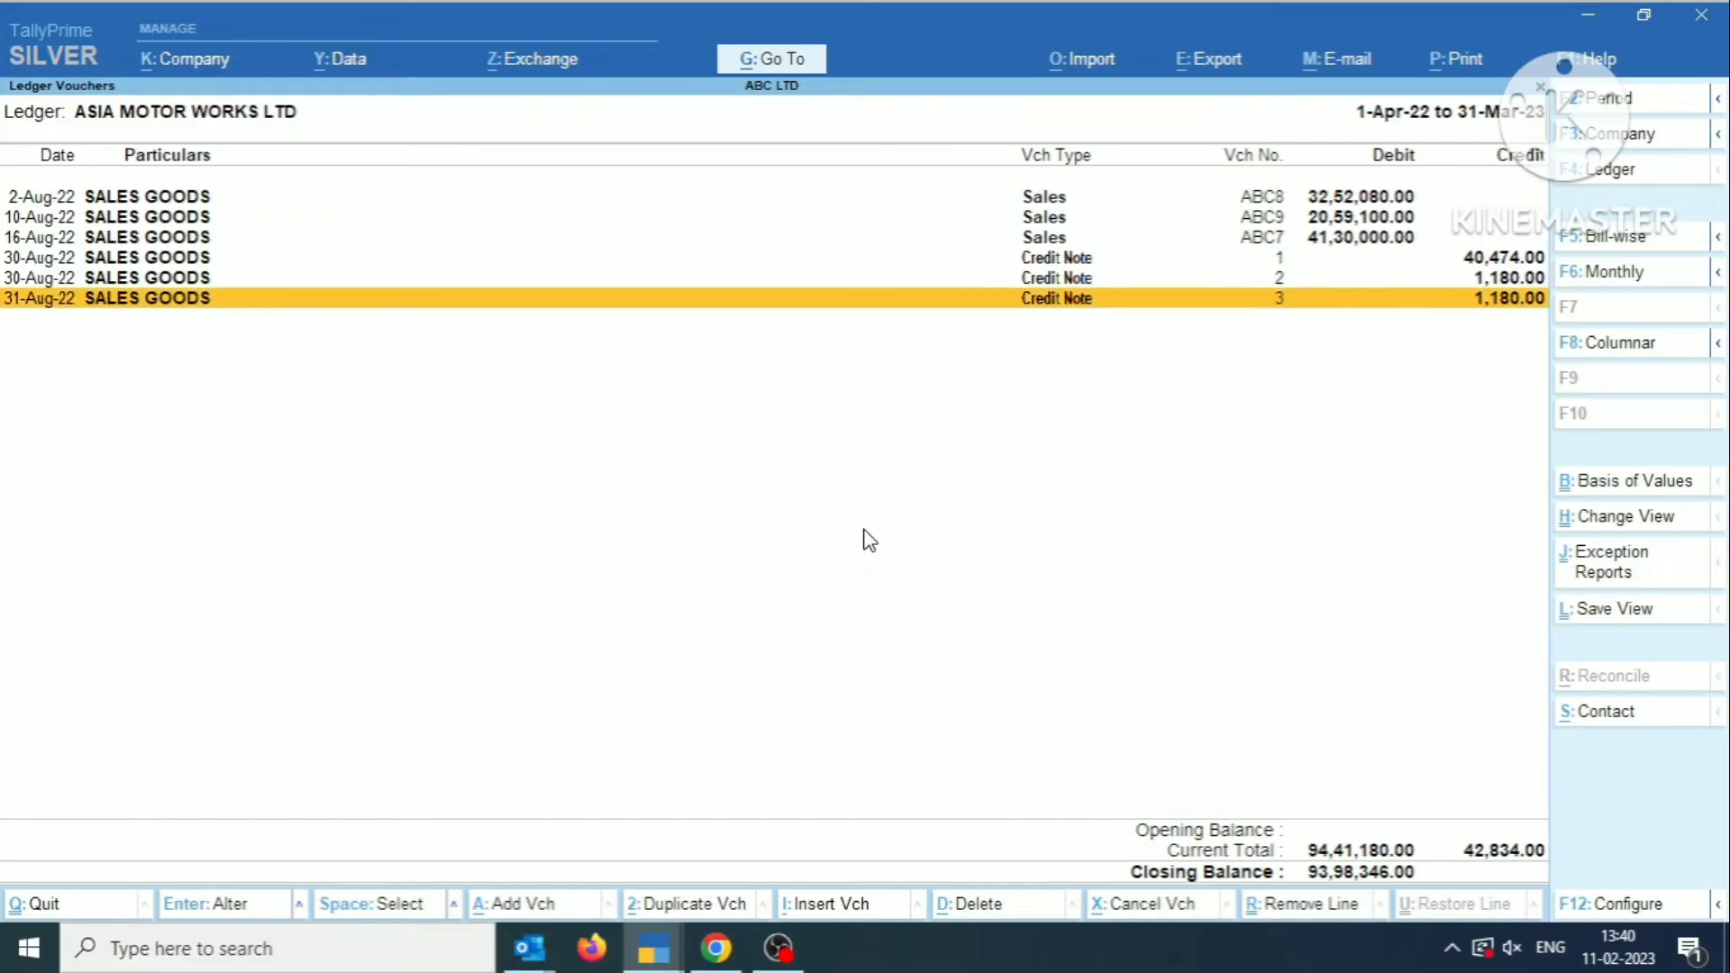
pyautogui.hotkey('alt', 'a')
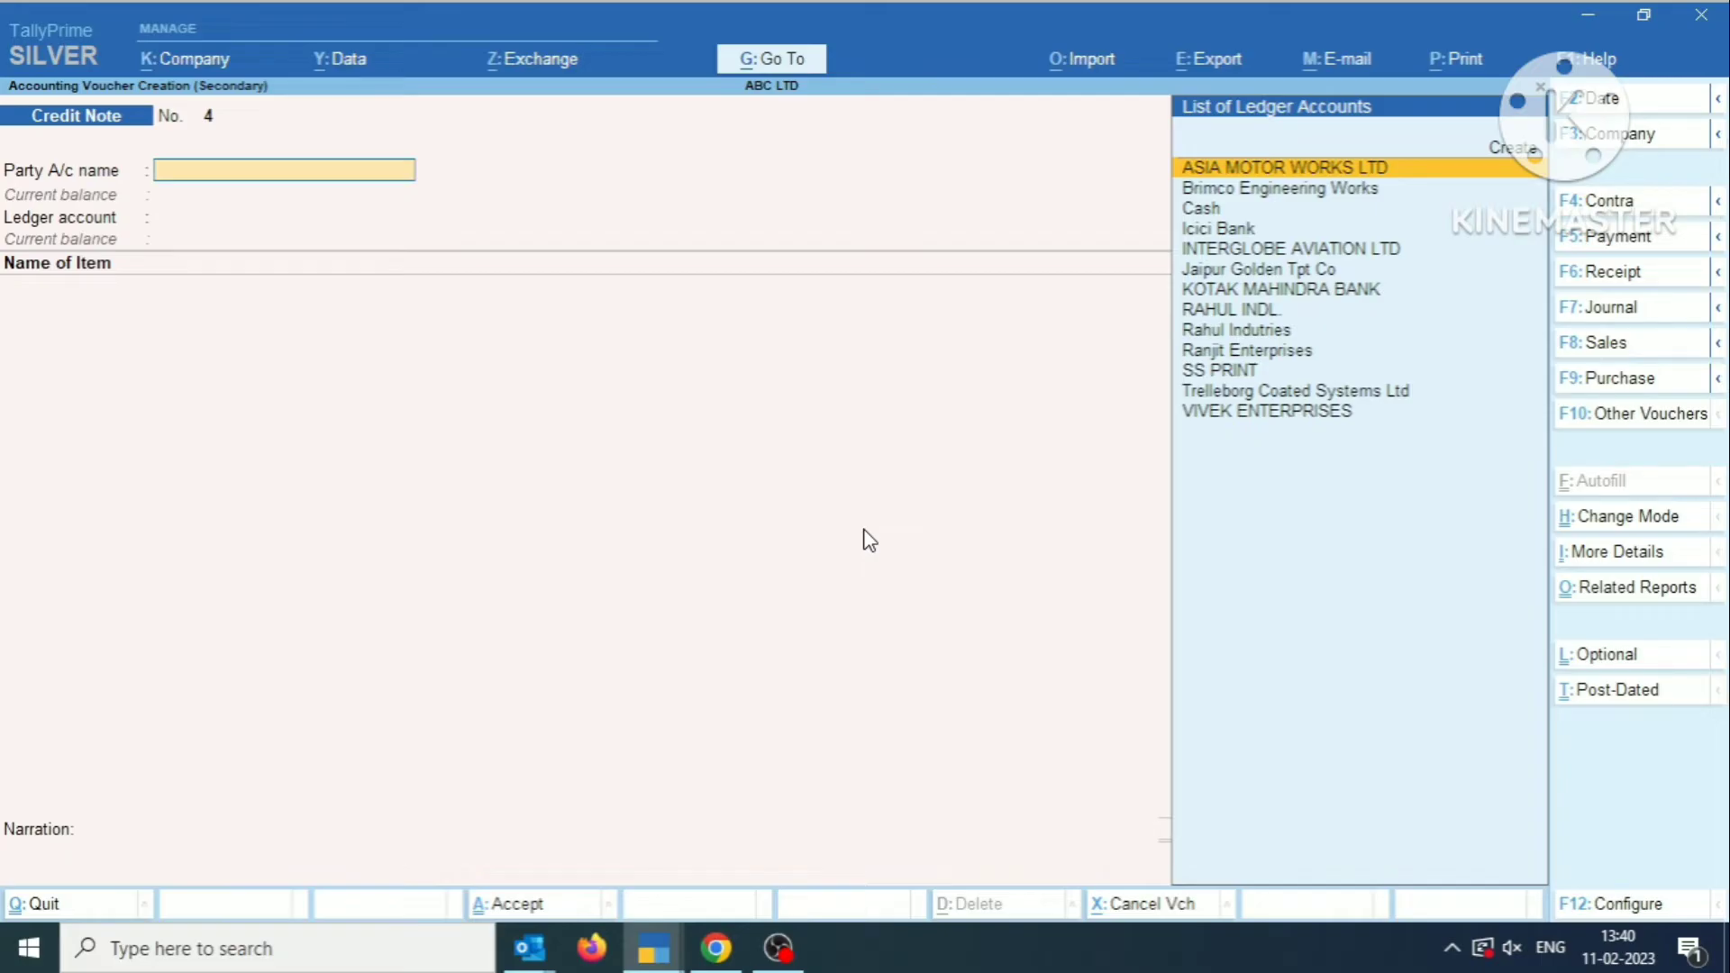
pyautogui.press('F10')
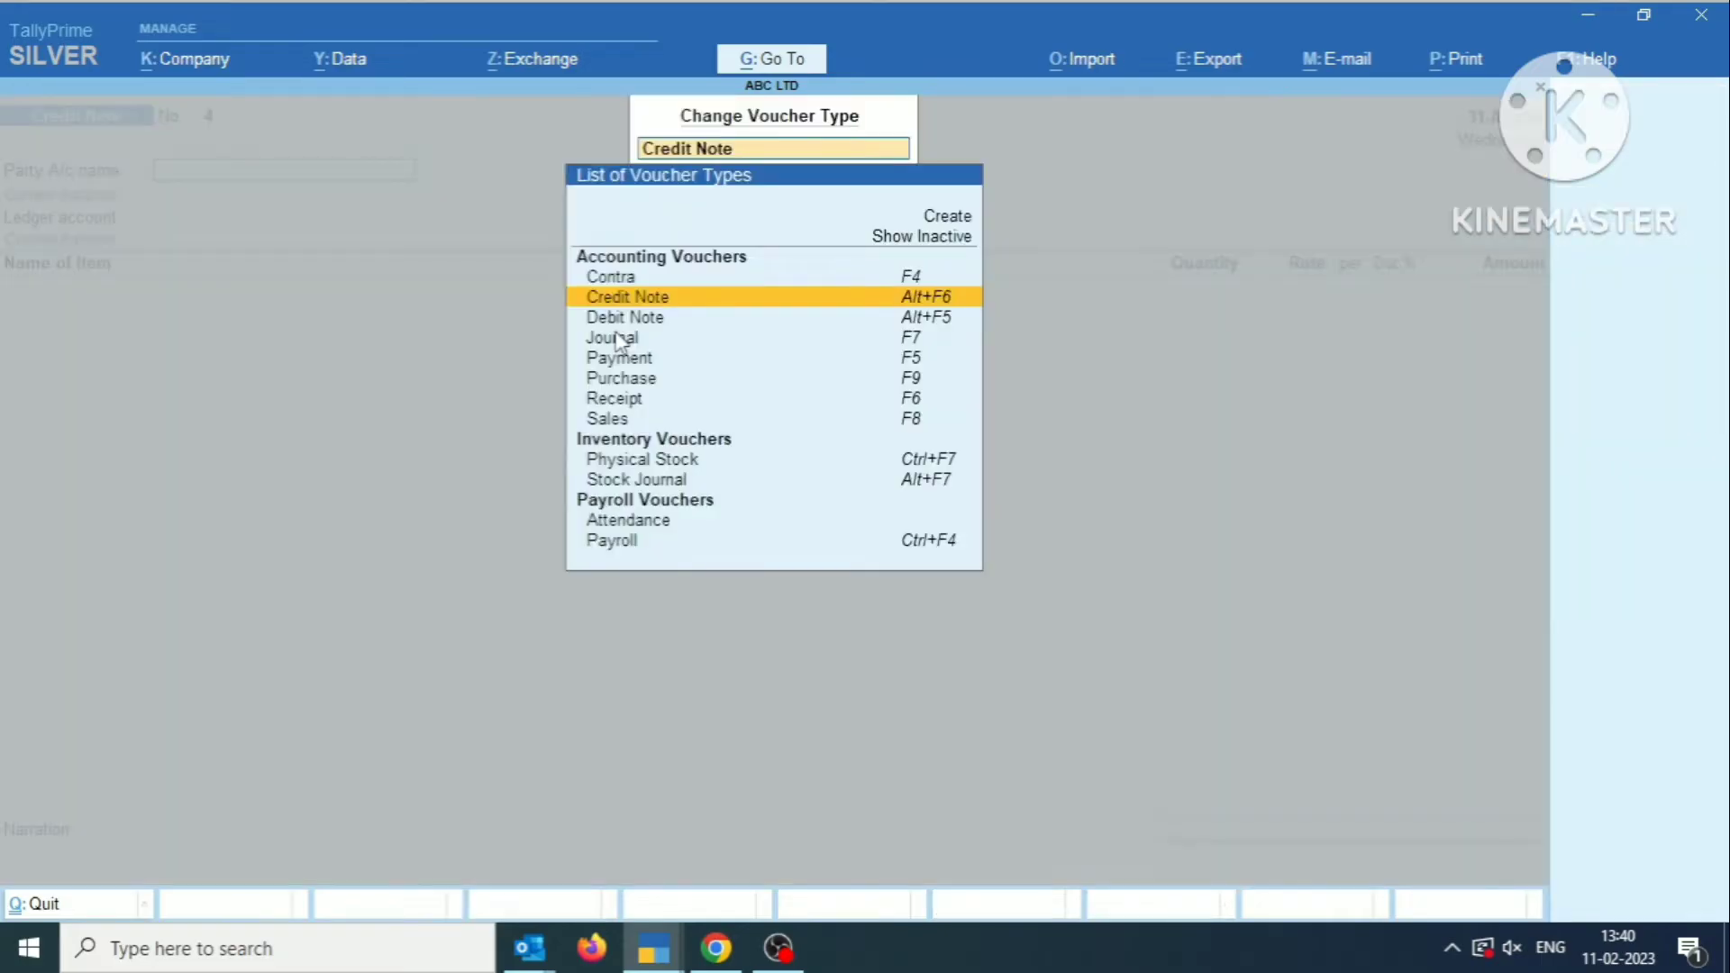
pyautogui.click(615, 339)
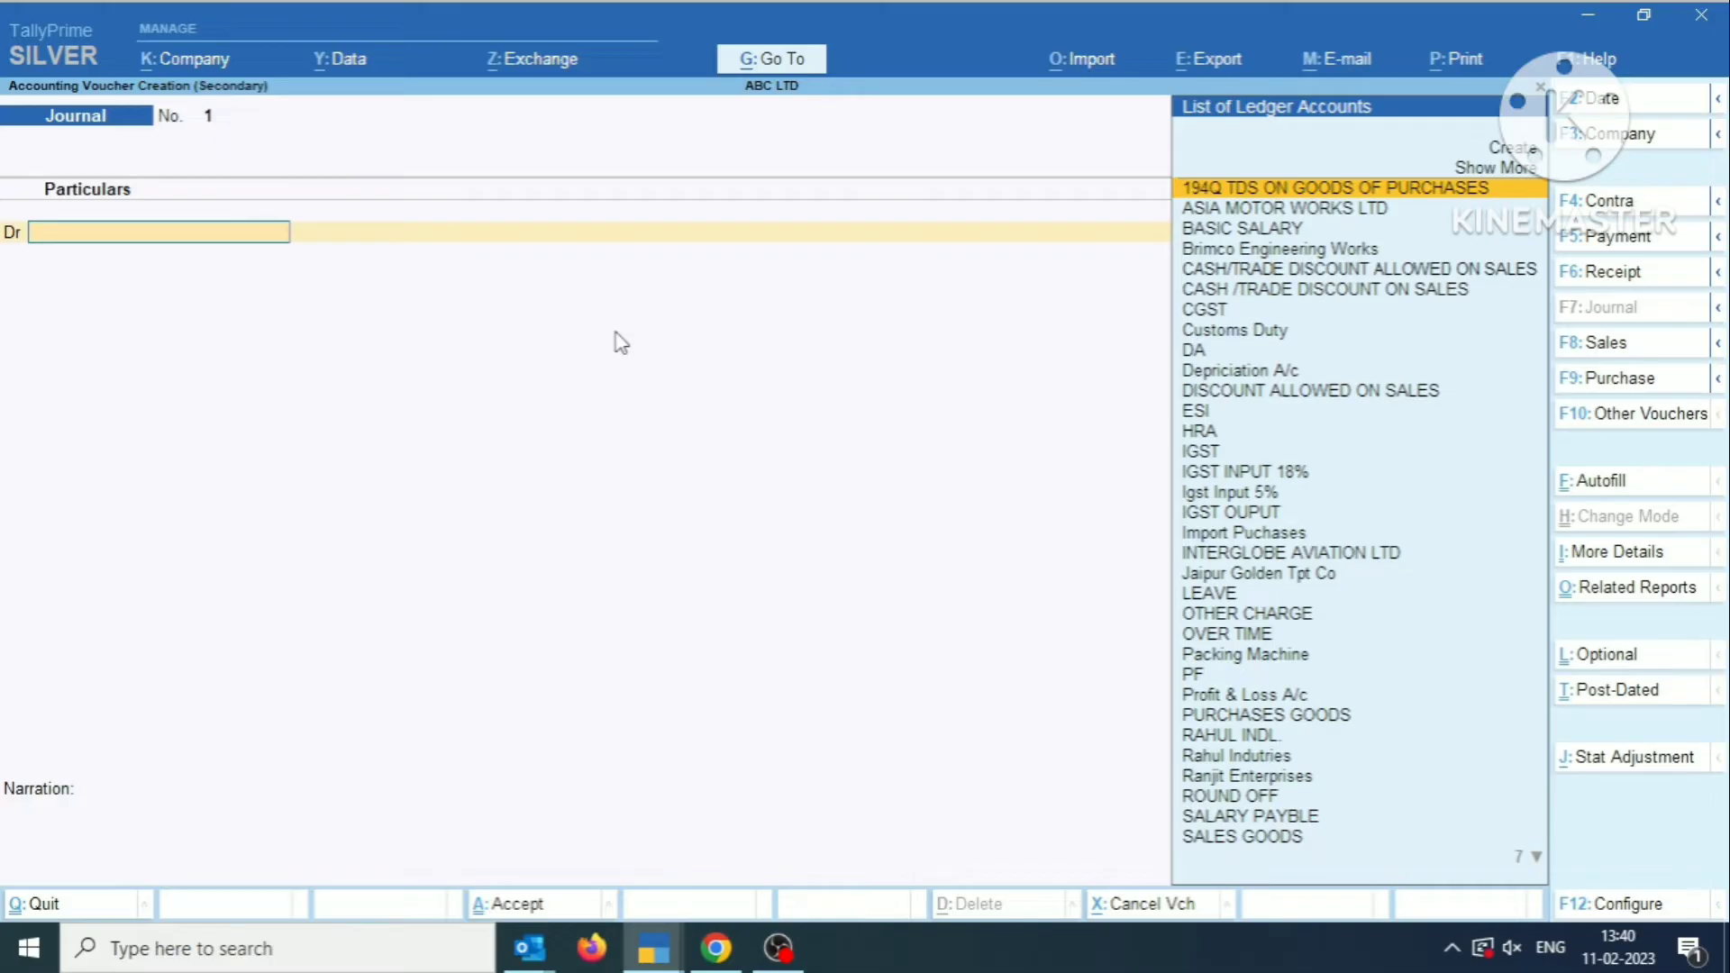
pyautogui.press('F2')
pyautogui.write('2.')
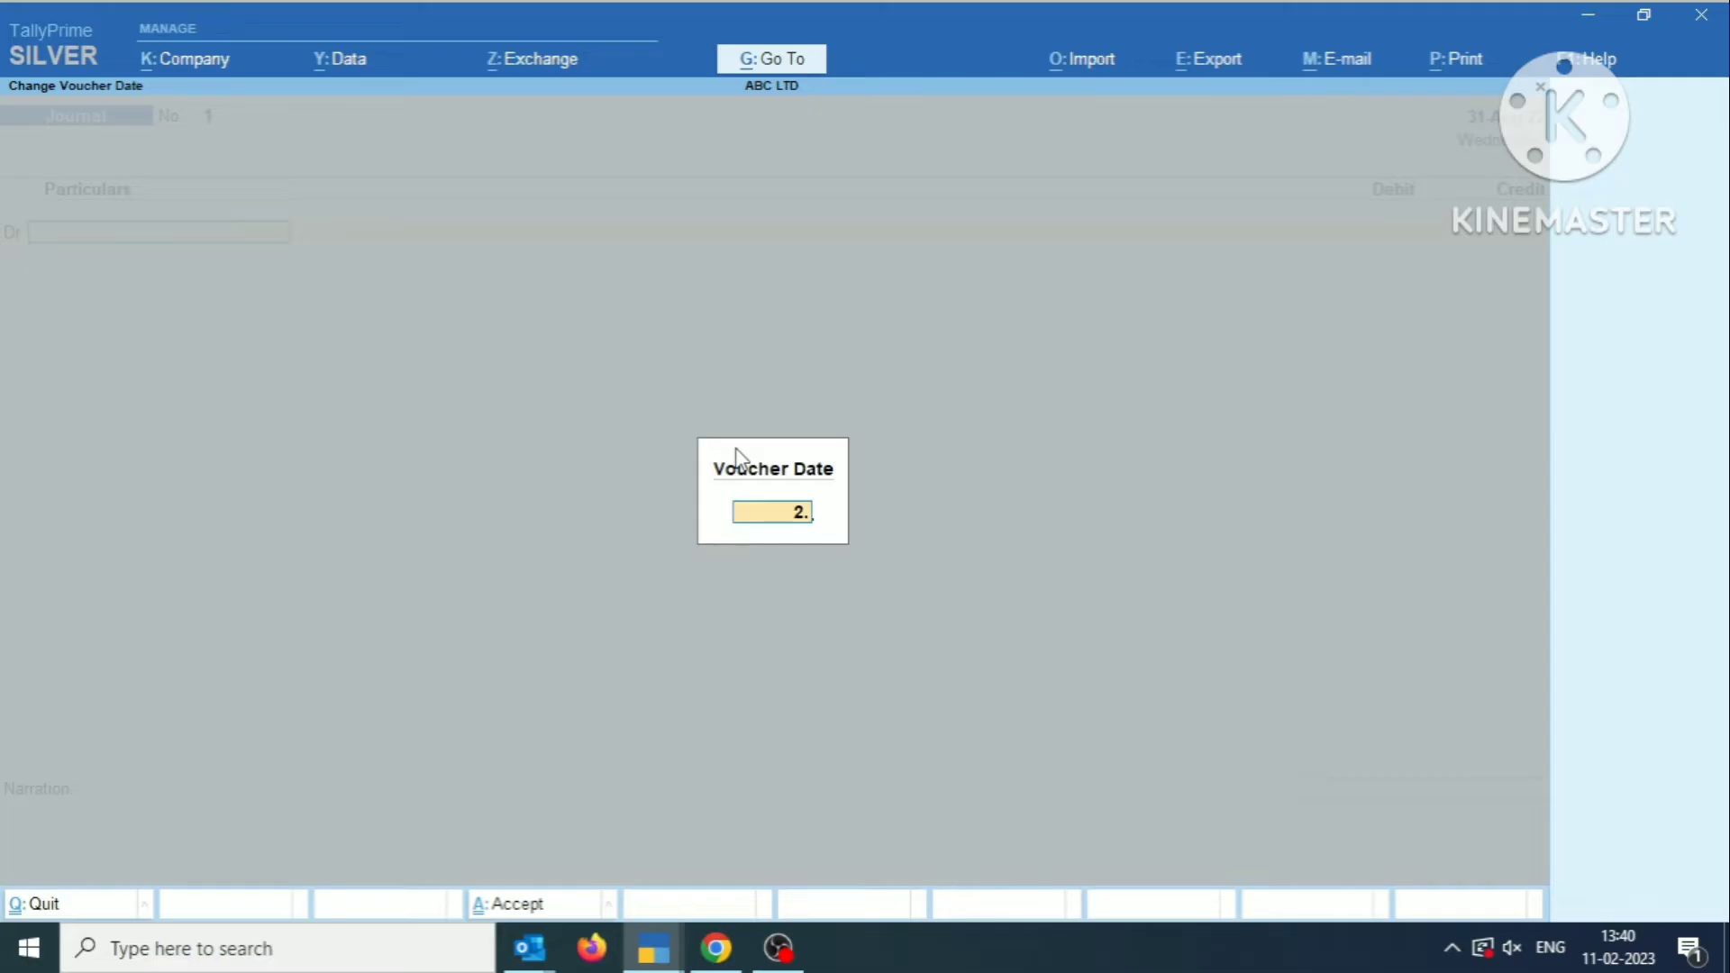
pyautogui.write('6.22')
pyautogui.press('Return')
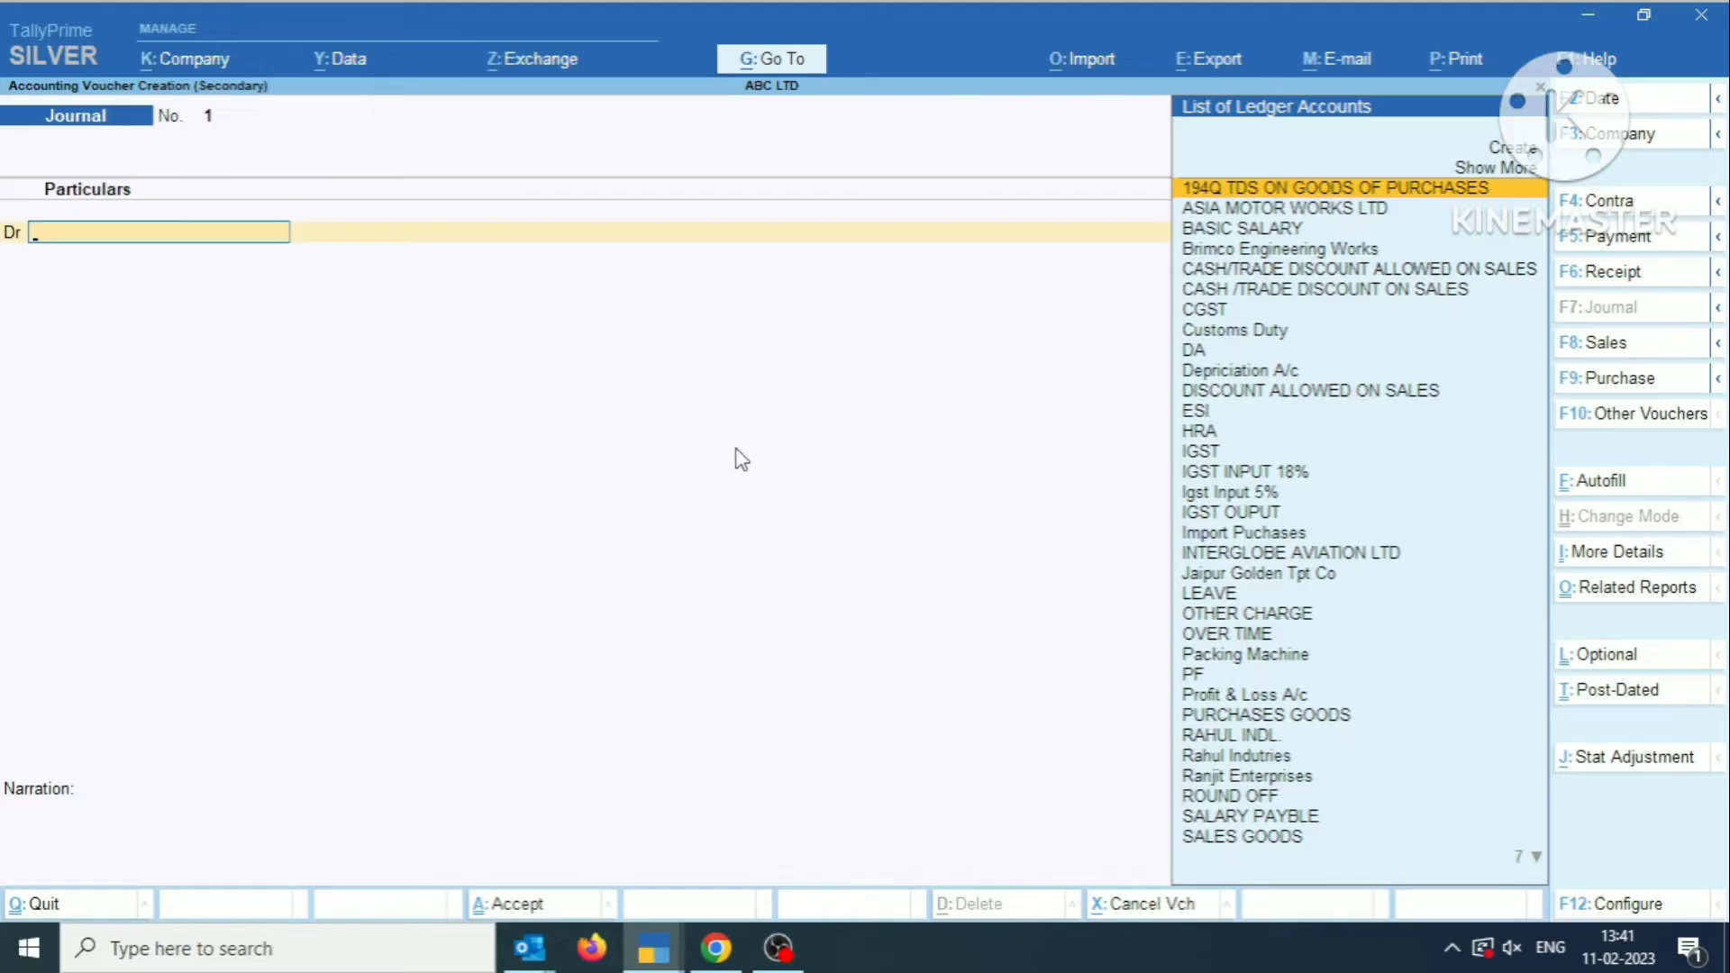
# Create the debit ledger TDS ON SALES OF GOODS under Duties & Taxes, with duty type TDS and nature of payment Any.
pyautogui.hotkey('alt', 'c')
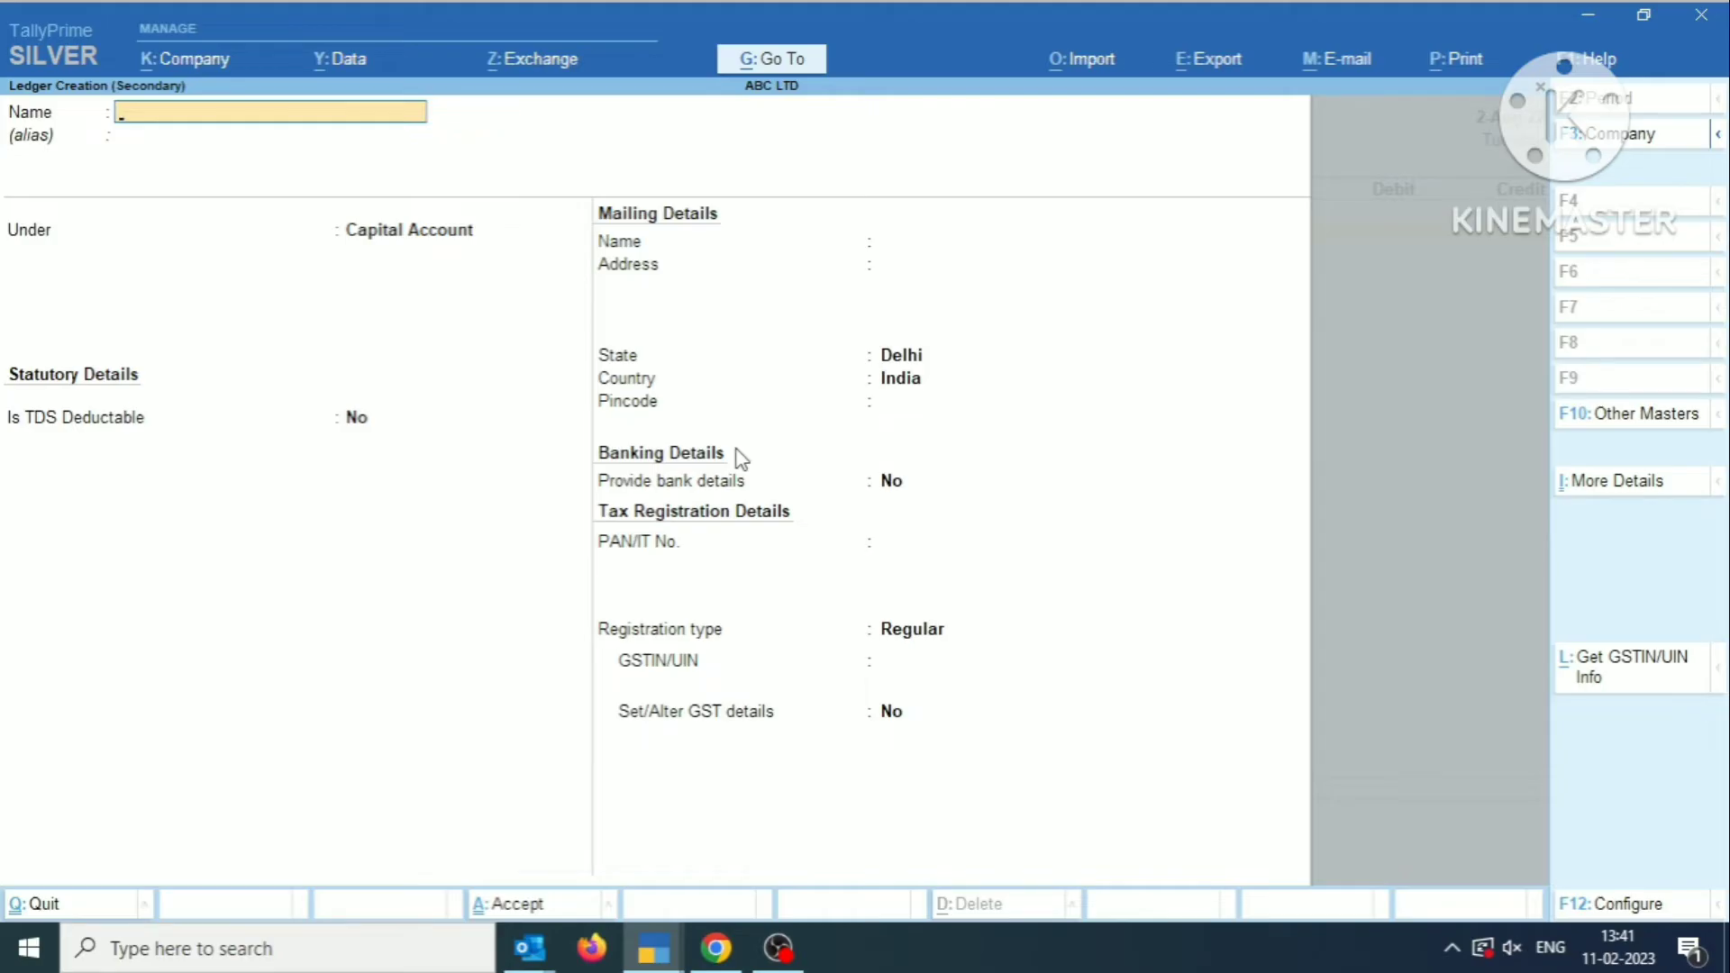
pyautogui.write('TDS ON SA')
pyautogui.write('LES OF')
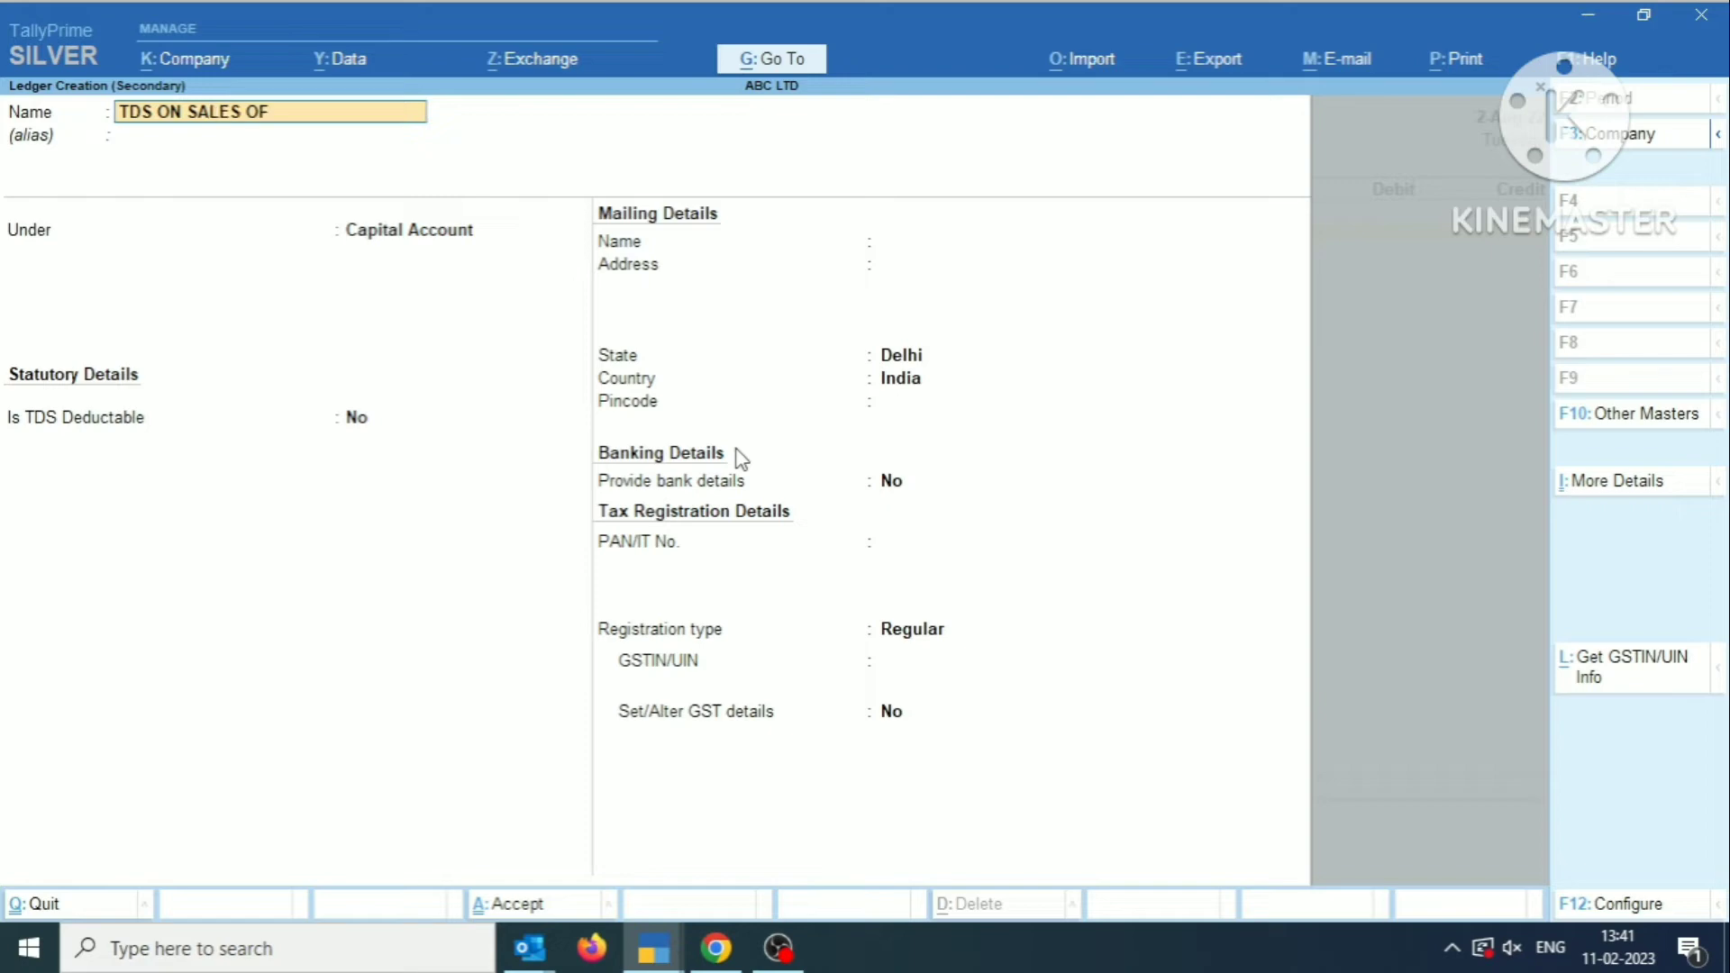
pyautogui.write(' GOODS')
pyautogui.press('Return')
pyautogui.press('Return')
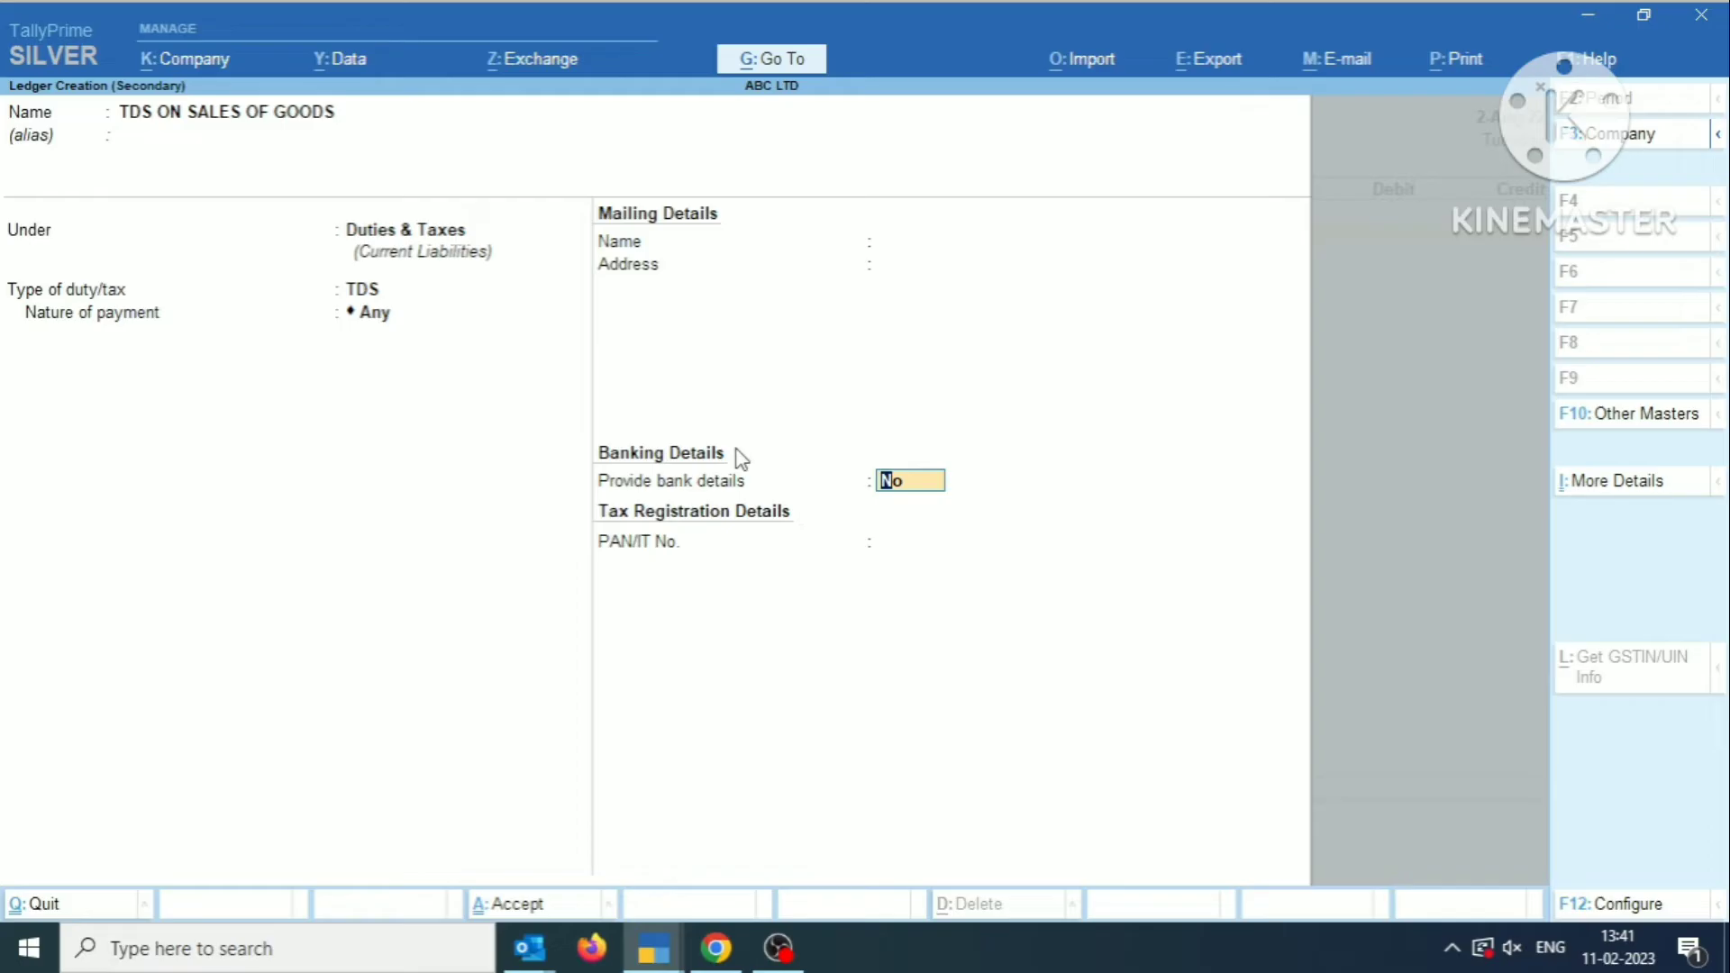
pyautogui.hotkey('ctrl', 'a')
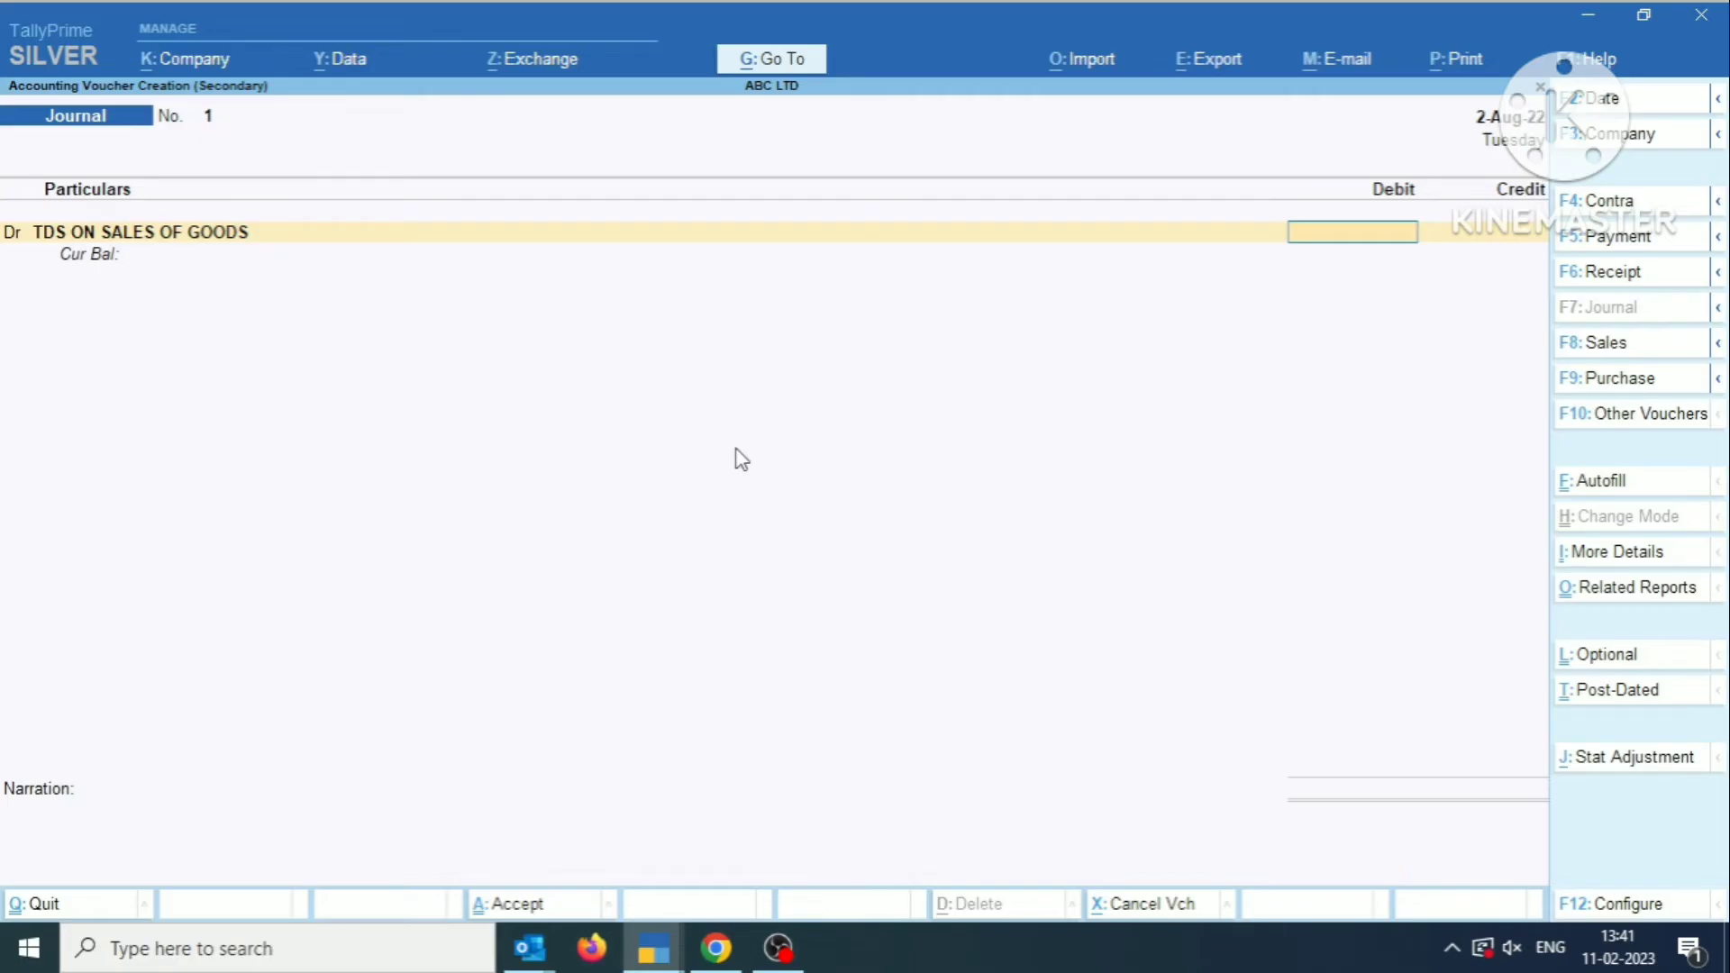
# Debit TDS ON SALES OF GOODS with 2,756 and credit ASIA MOTOR WORKS LTD the same amount against bill ABC8.
pyautogui.press('Return')
pyautogui.write('AS')
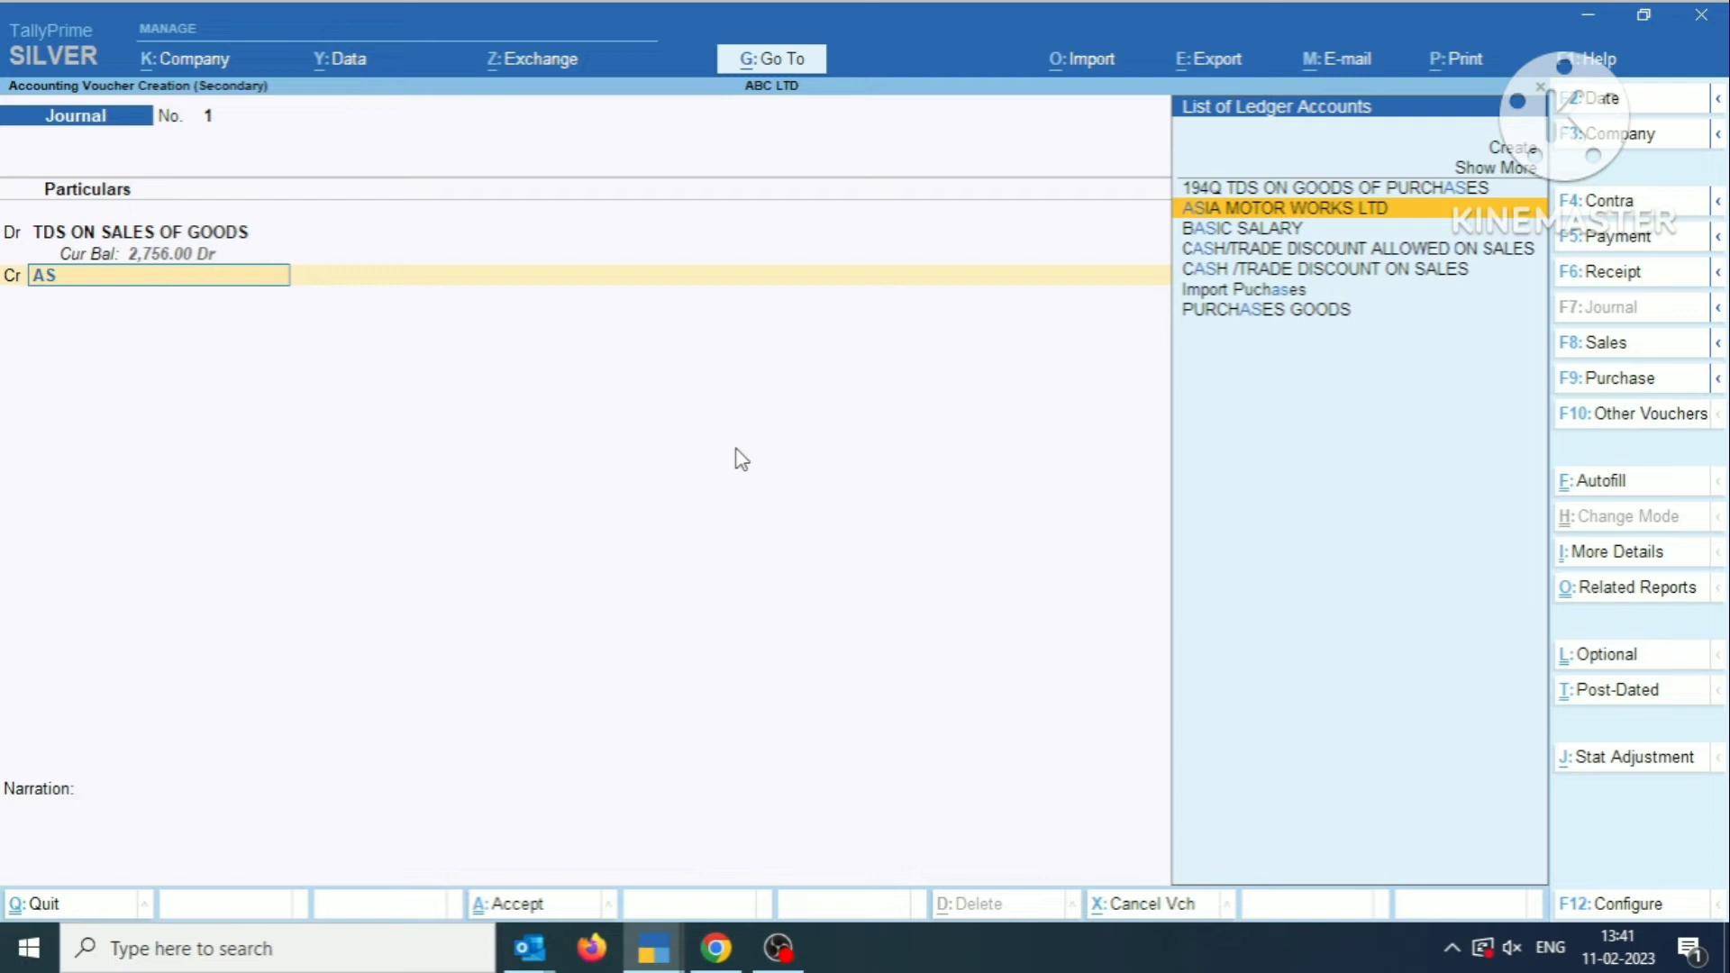
pyautogui.press('Return')
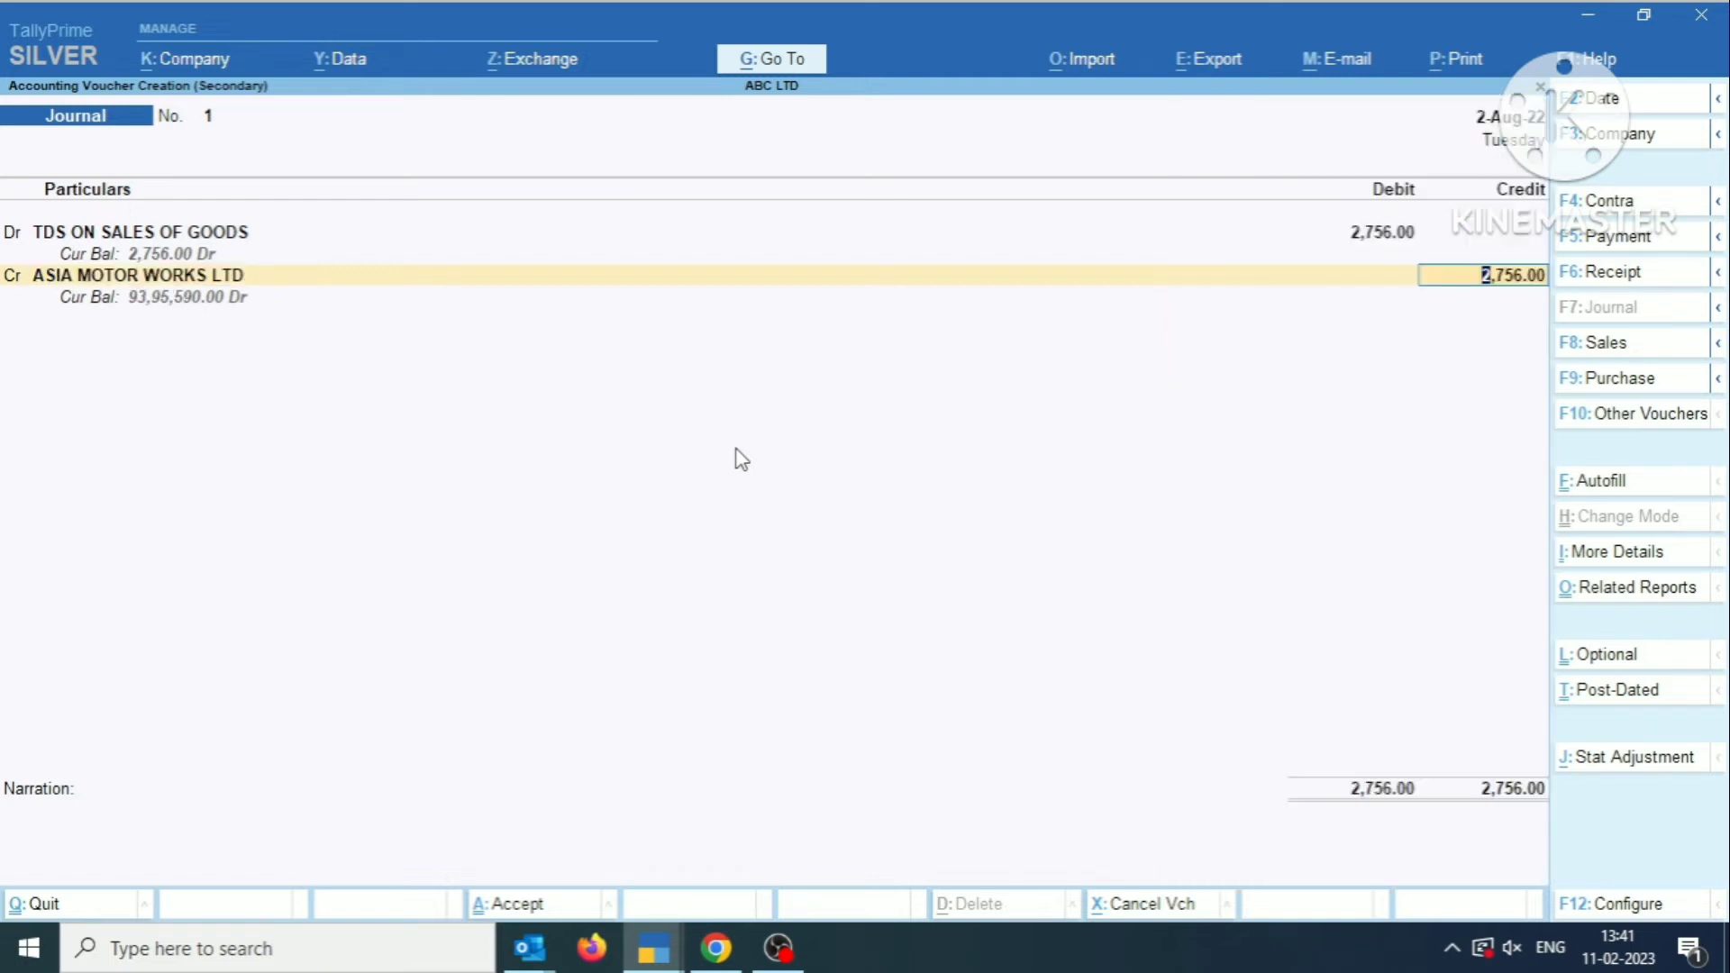
pyautogui.press('Return')
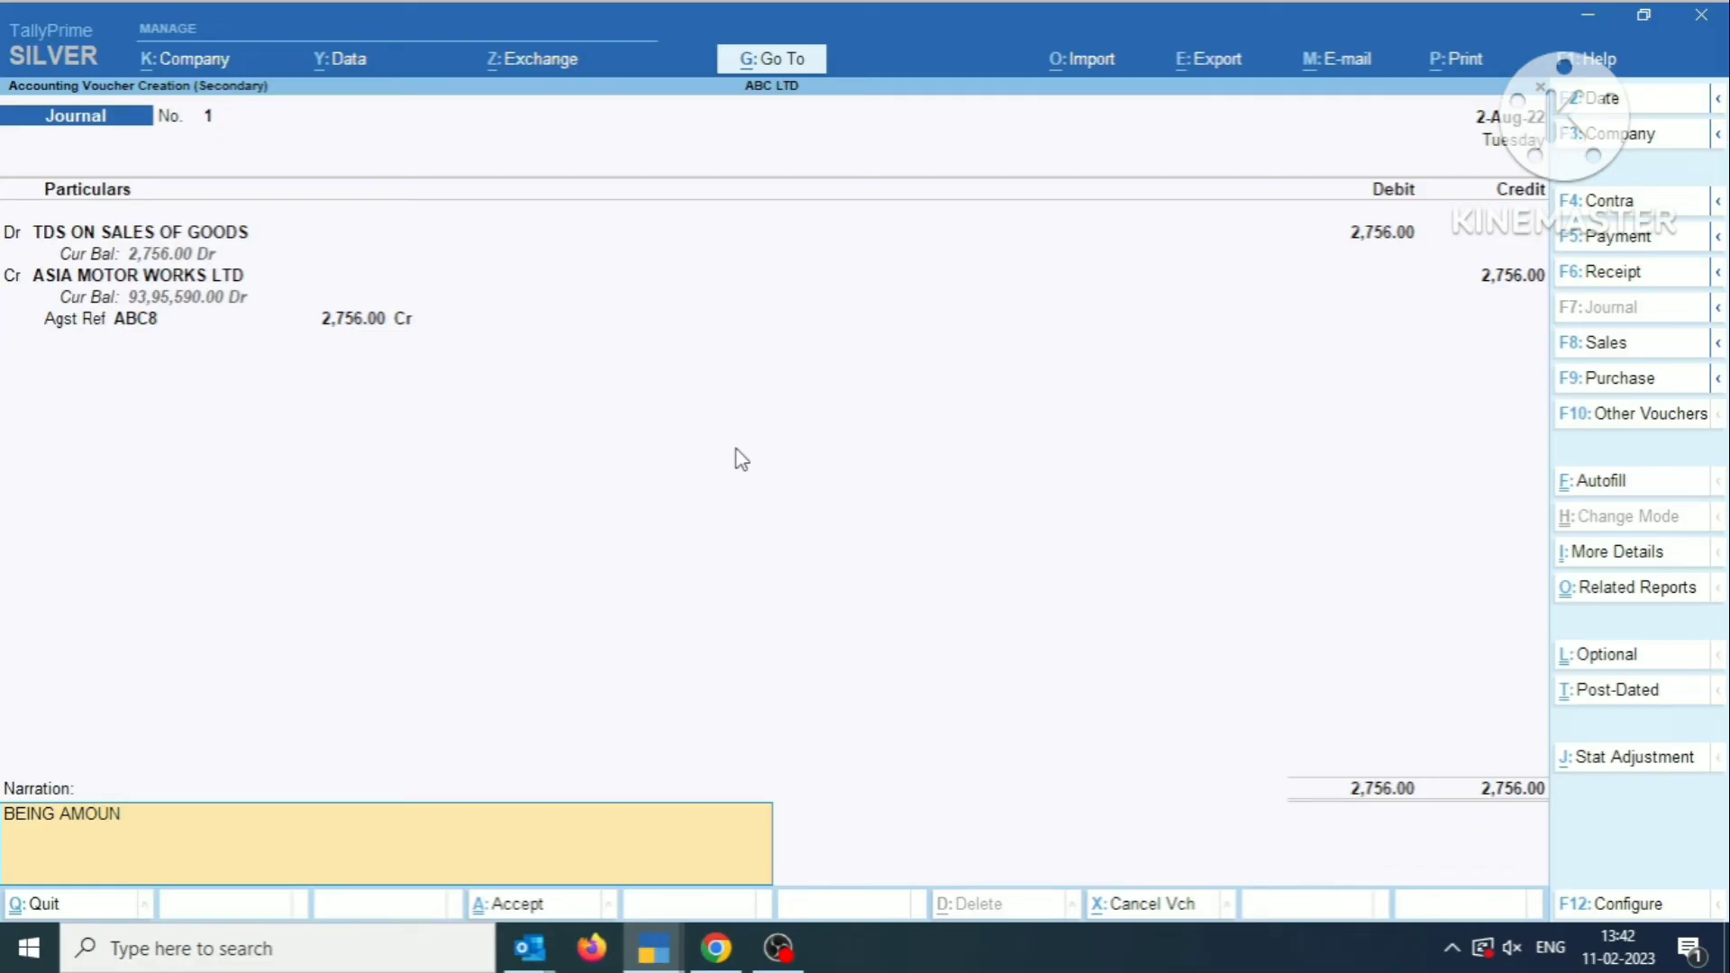
# Enter the journal narration "BEING AMOUNT TDS OF SALES ON GOODS DEDUCTED BY BUYER".
pyautogui.write('T TDS DEDUCTED BY CU')
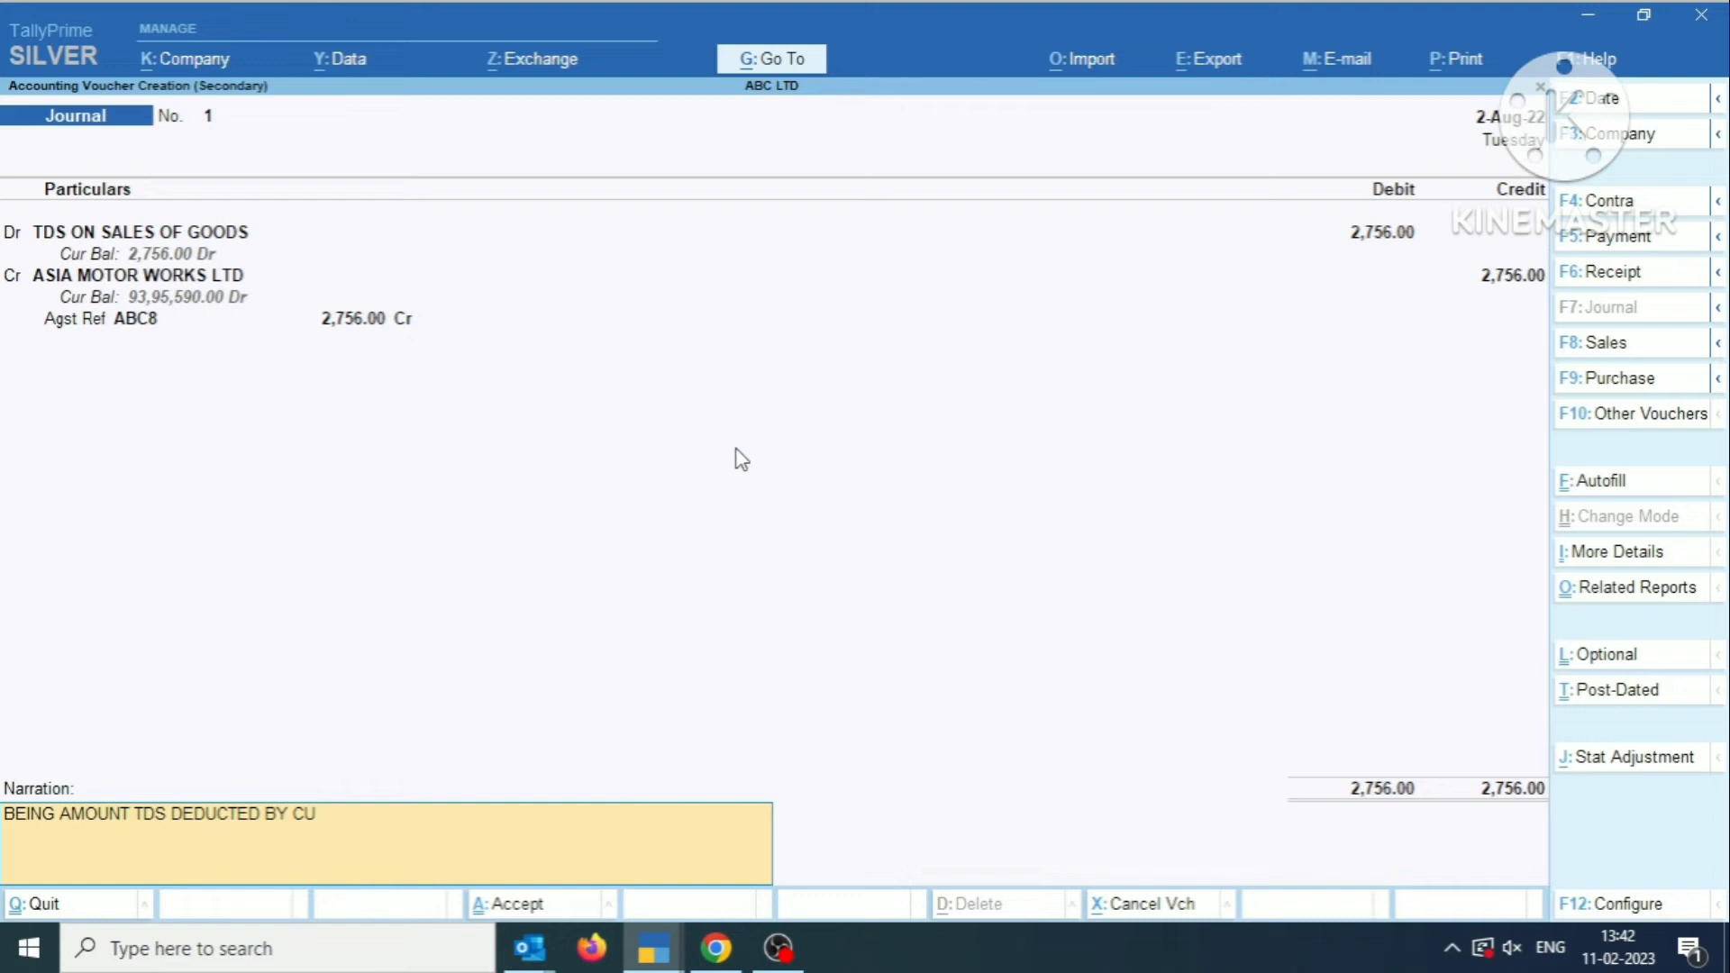
pyautogui.write('STOMER O')
pyautogui.press('BackSpace')
pyautogui.press('BackSpace')
pyautogui.press('BackSpace')
pyautogui.press('BackSpace')
pyautogui.press('BackSpace')
pyautogui.press('BackSpace')
pyautogui.press('BackSpace')
pyautogui.press('BackSpace')
pyautogui.press('BackSpace')
pyautogui.press('BackSpace')
pyautogui.press('BackSpace')
pyautogui.press('BackSpace')
pyautogui.press('BackSpace')
pyautogui.press('BackSpace')
pyautogui.press('BackSpace')
pyautogui.press('BackSpace')
pyautogui.press('BackSpace')
pyautogui.press('BackSpace')
pyautogui.press('BackSpace')
pyautogui.press('BackSpace')
pyautogui.write('OF ')
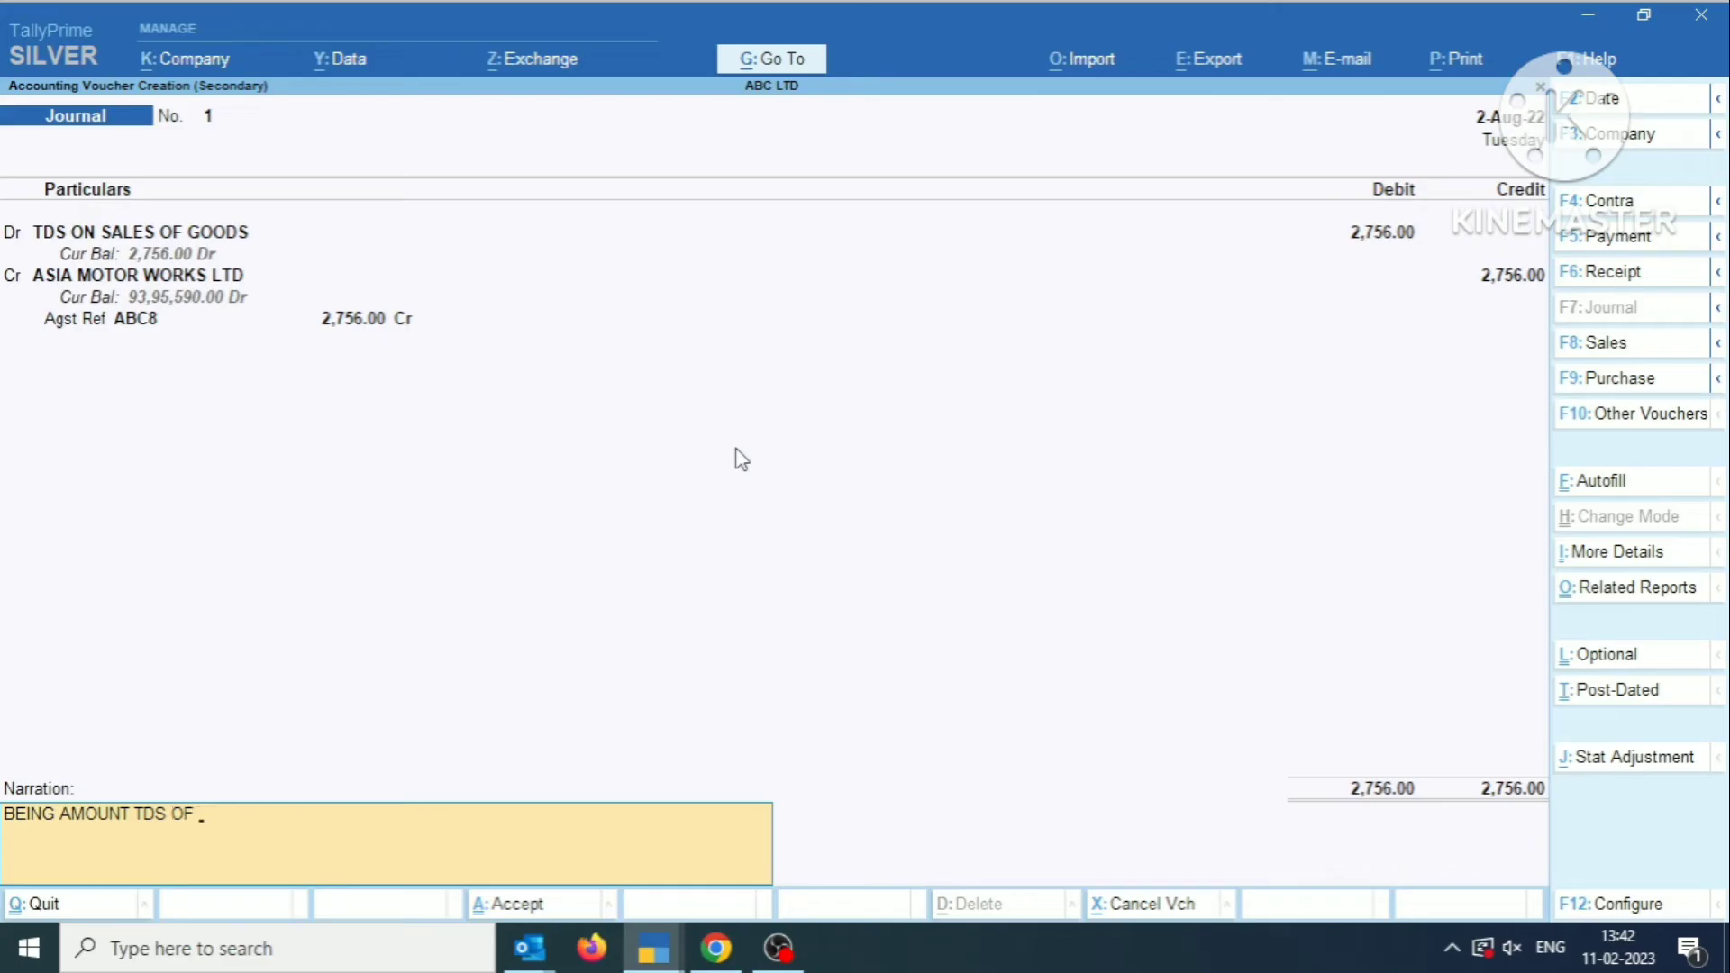
pyautogui.write('SALS')
pyautogui.press('BackSpace')
pyautogui.write('ES')
pyautogui.write('ON GOODS DEDUCTED BY')
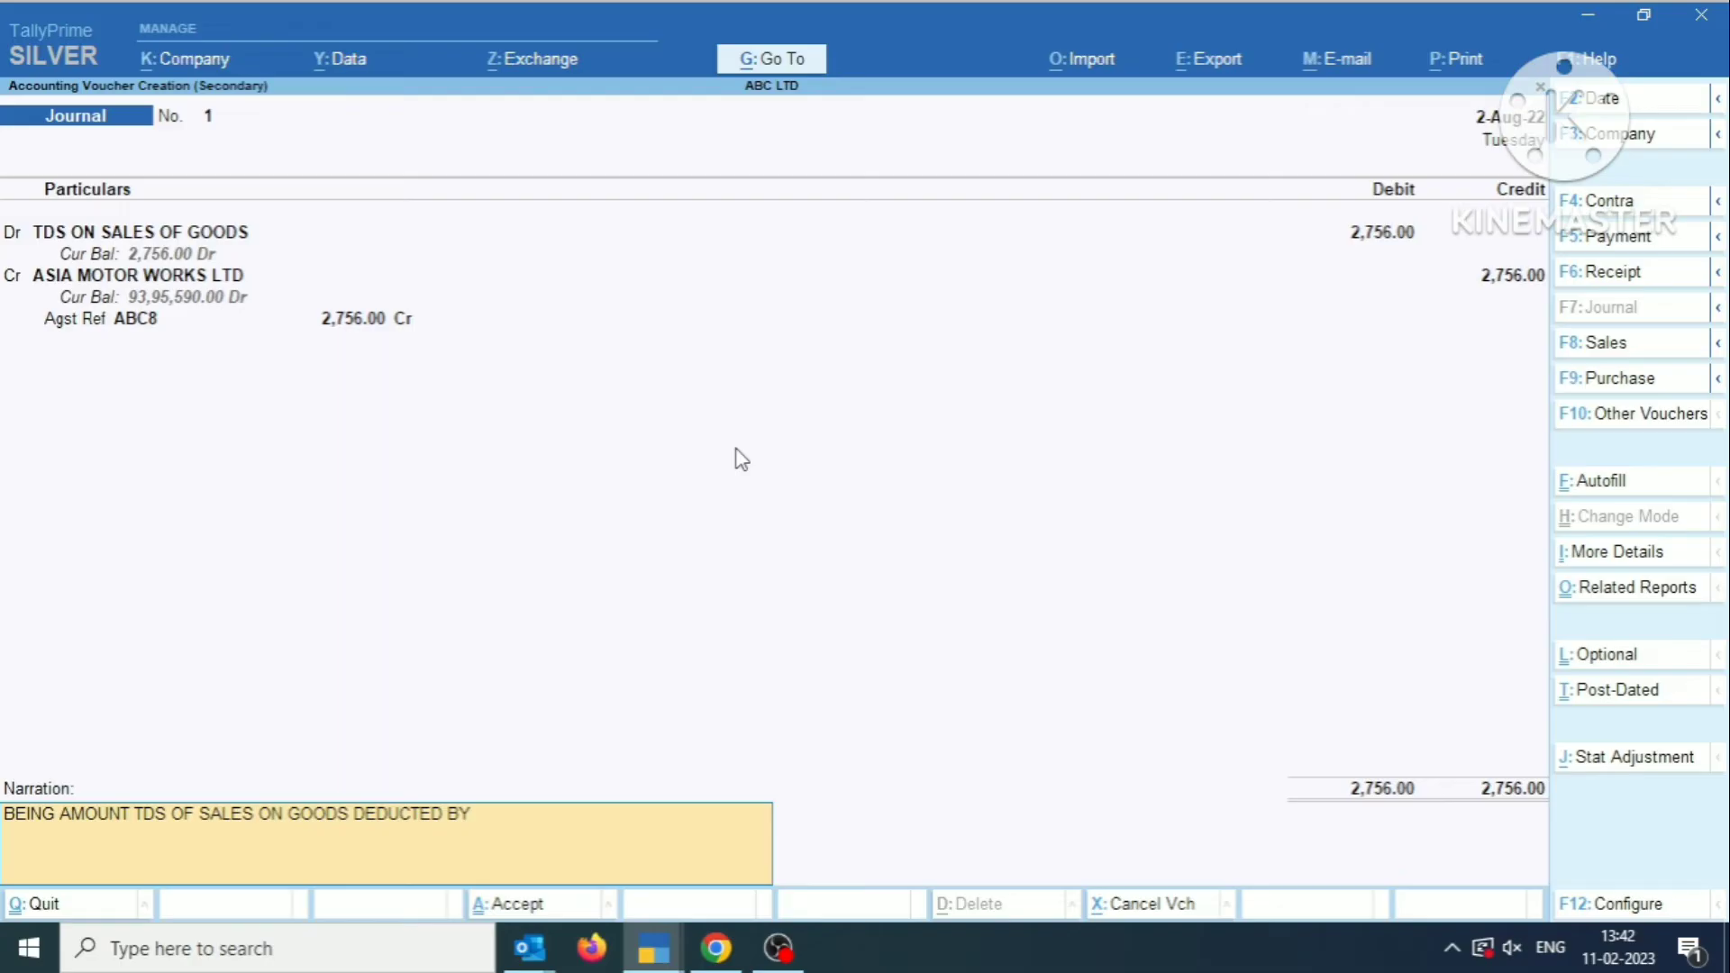
pyautogui.write(' BUYER')
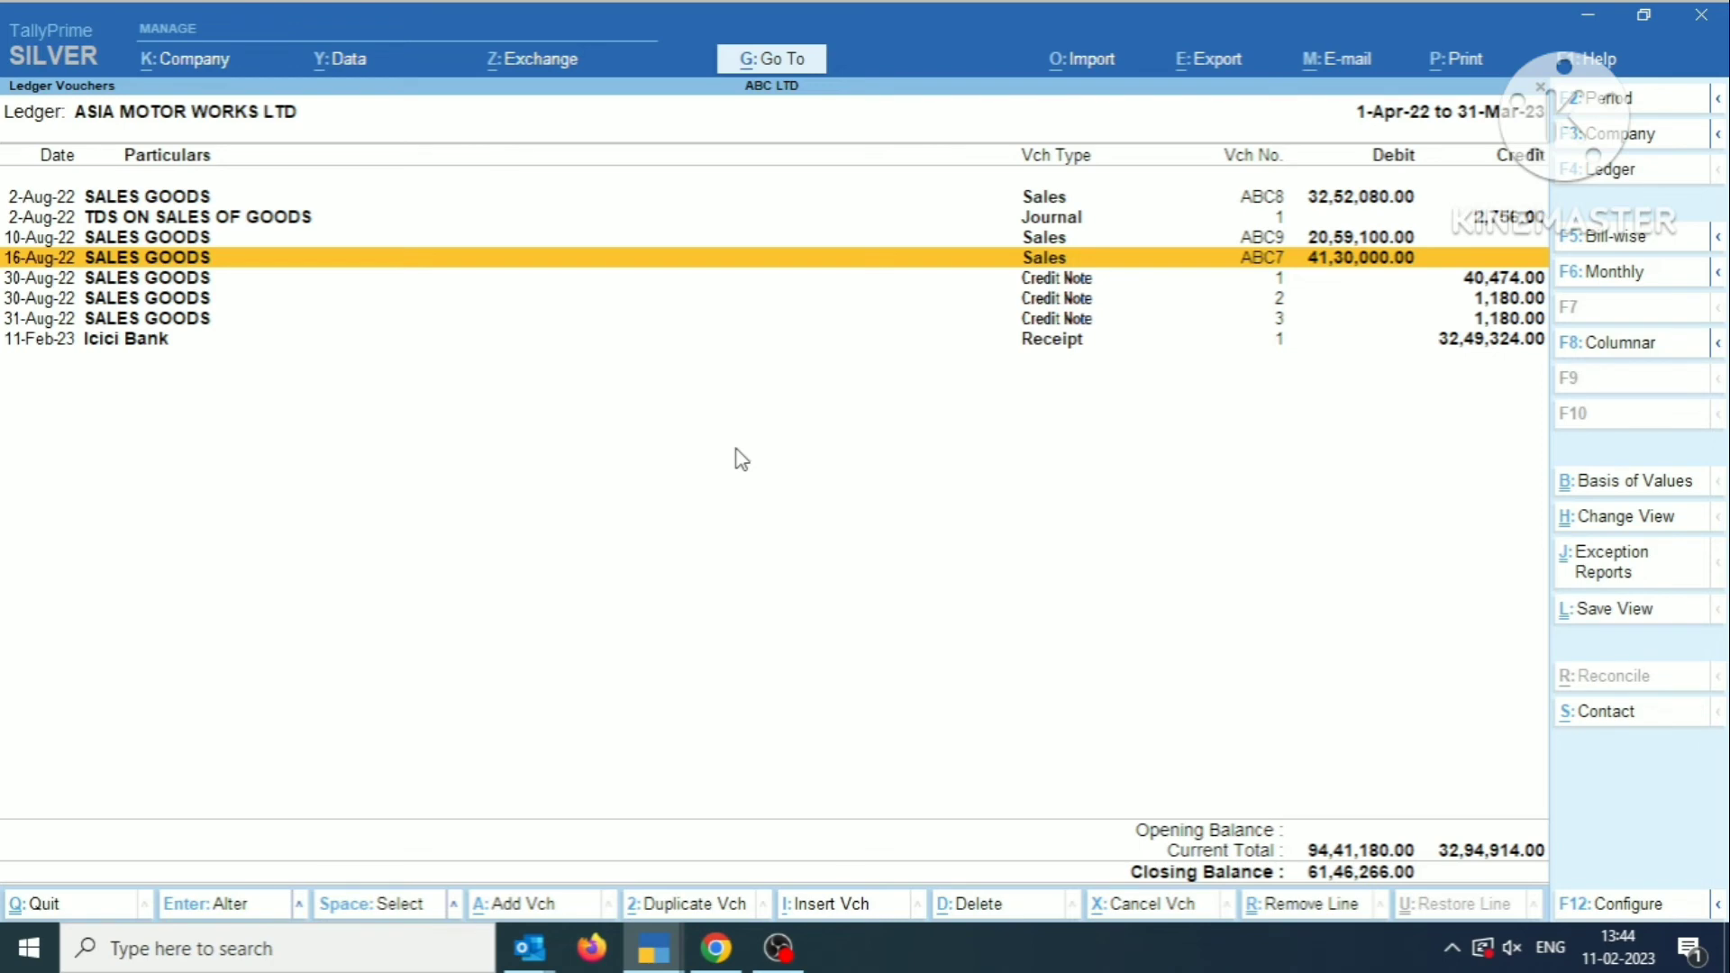
# Look through the party ledger entries down to the Icici Bank receipt and examine the amounts in sales voucher ABC9.
pyautogui.press('Down')
pyautogui.press('Down')
pyautogui.press('Down')
pyautogui.press('Down')
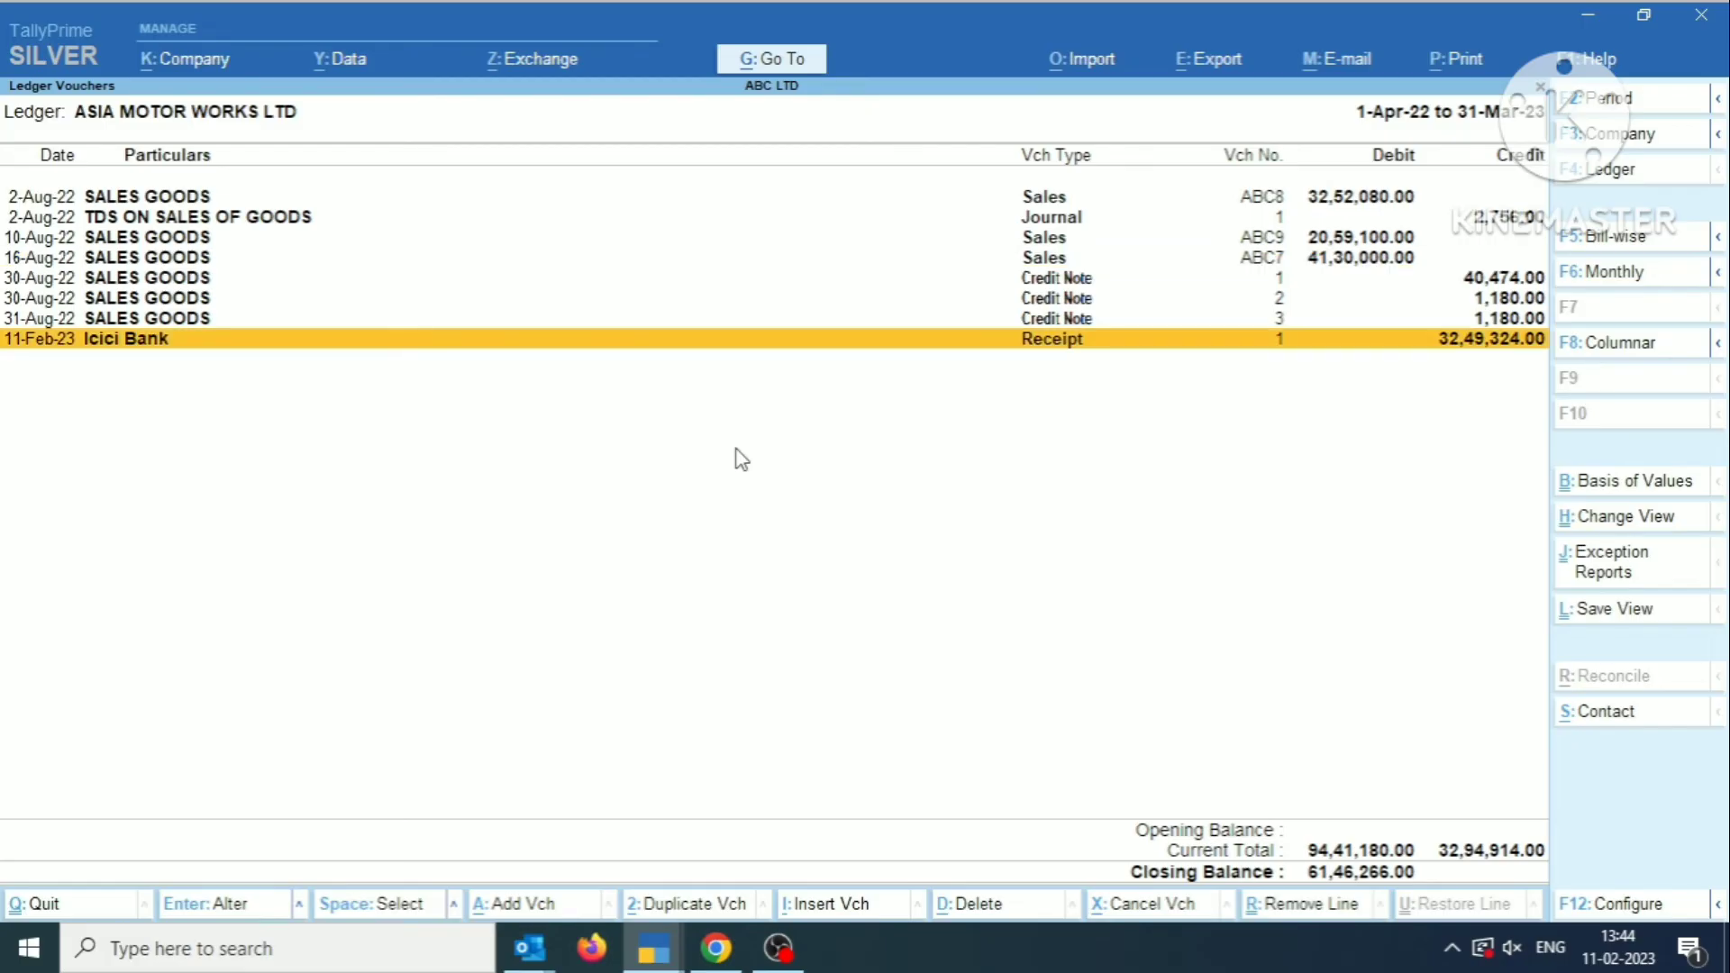
pyautogui.press('Up')
pyautogui.press('Up')
pyautogui.press('Up')
pyautogui.press('Up')
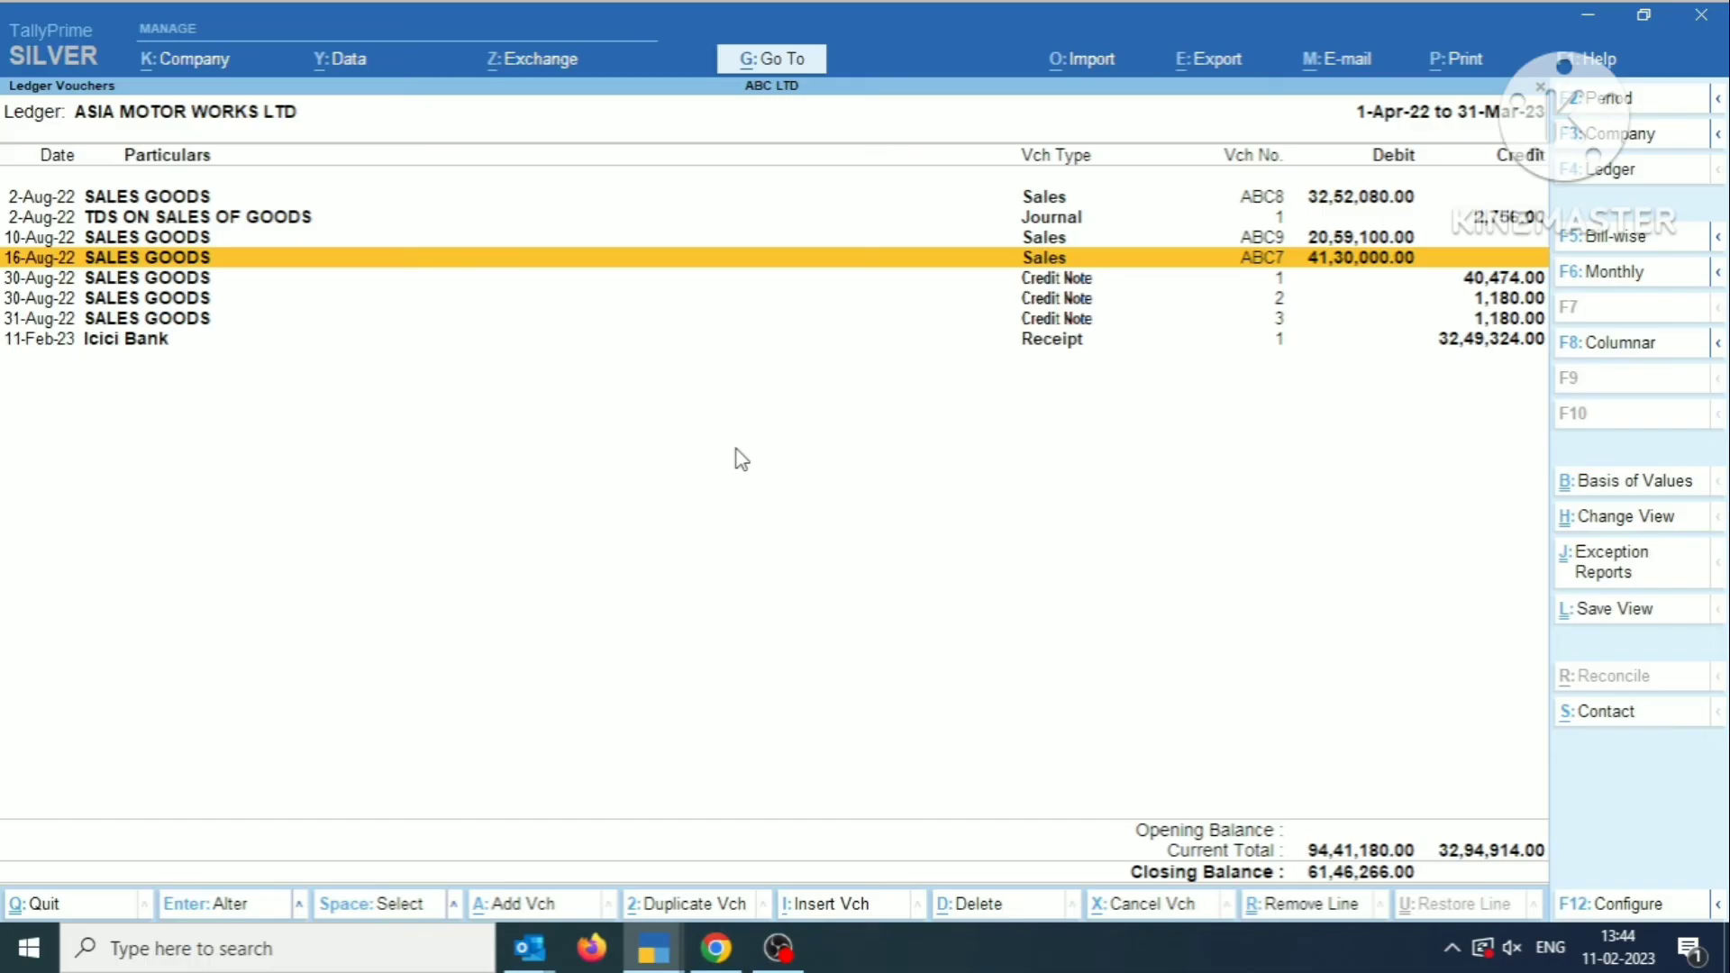
pyautogui.press('Up')
pyautogui.press('Return')
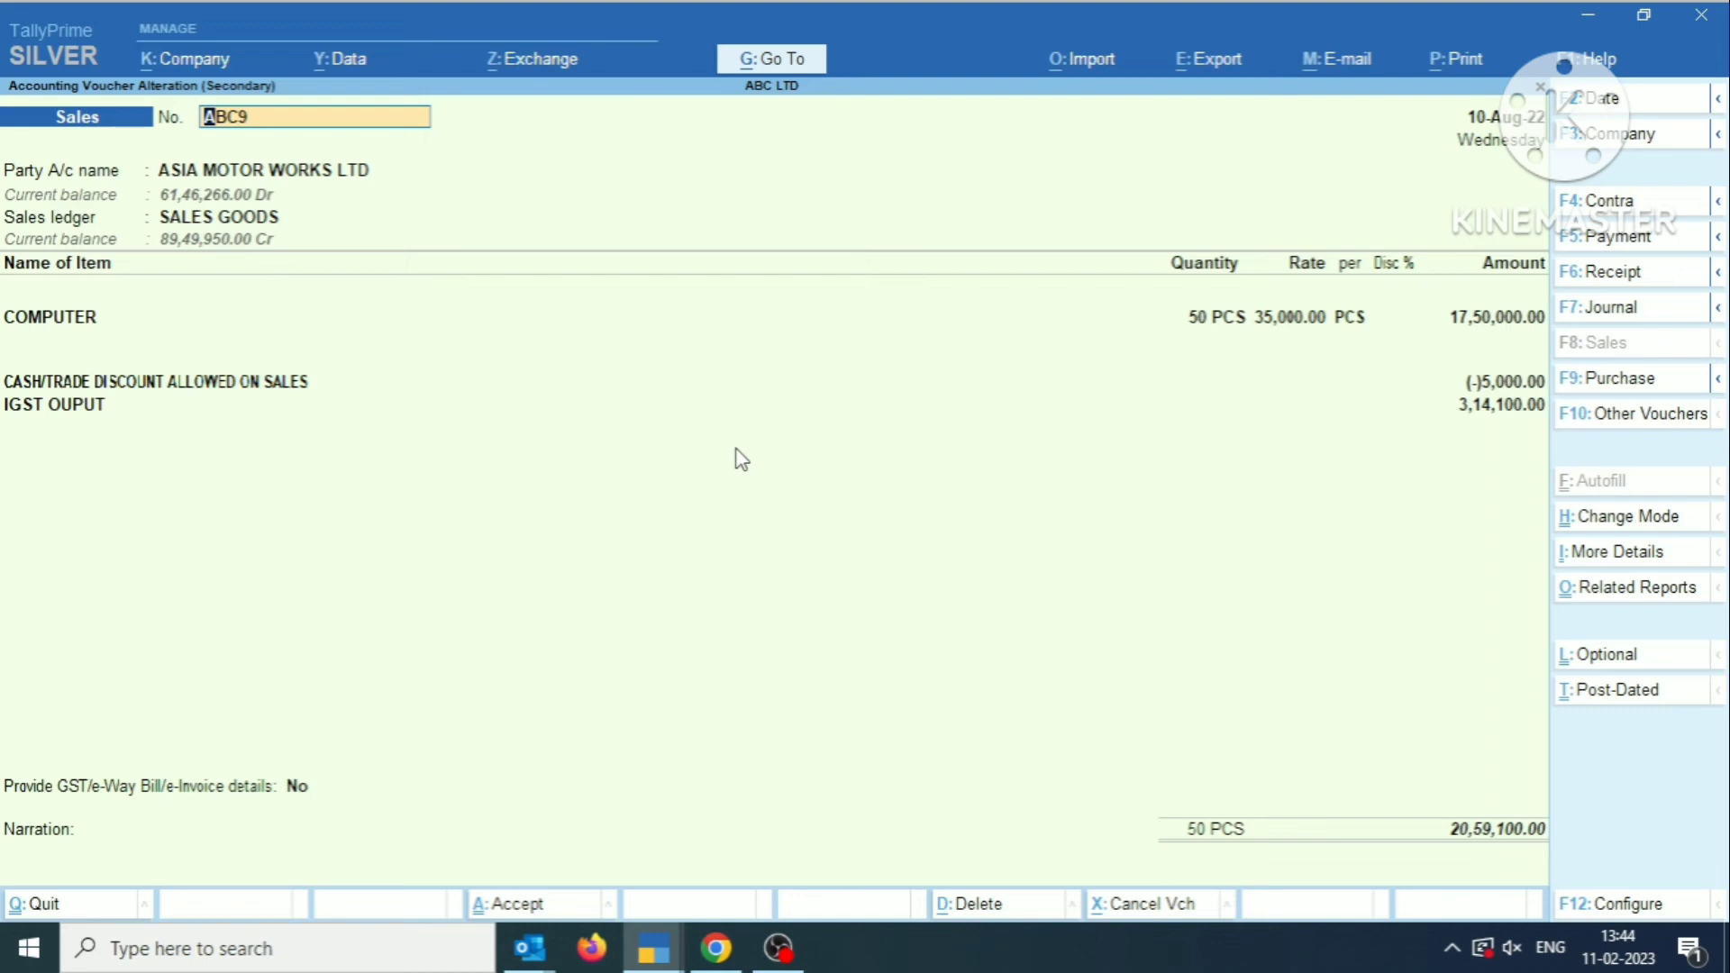
pyautogui.press('Escape')
# Add a journal voucher dated 10-Aug-22 debiting TDS ON SALES OF GOODS and crediting ASIA MOTOR WORKS LTD 1,745 on account.
pyautogui.hotkey('alt', 'a')
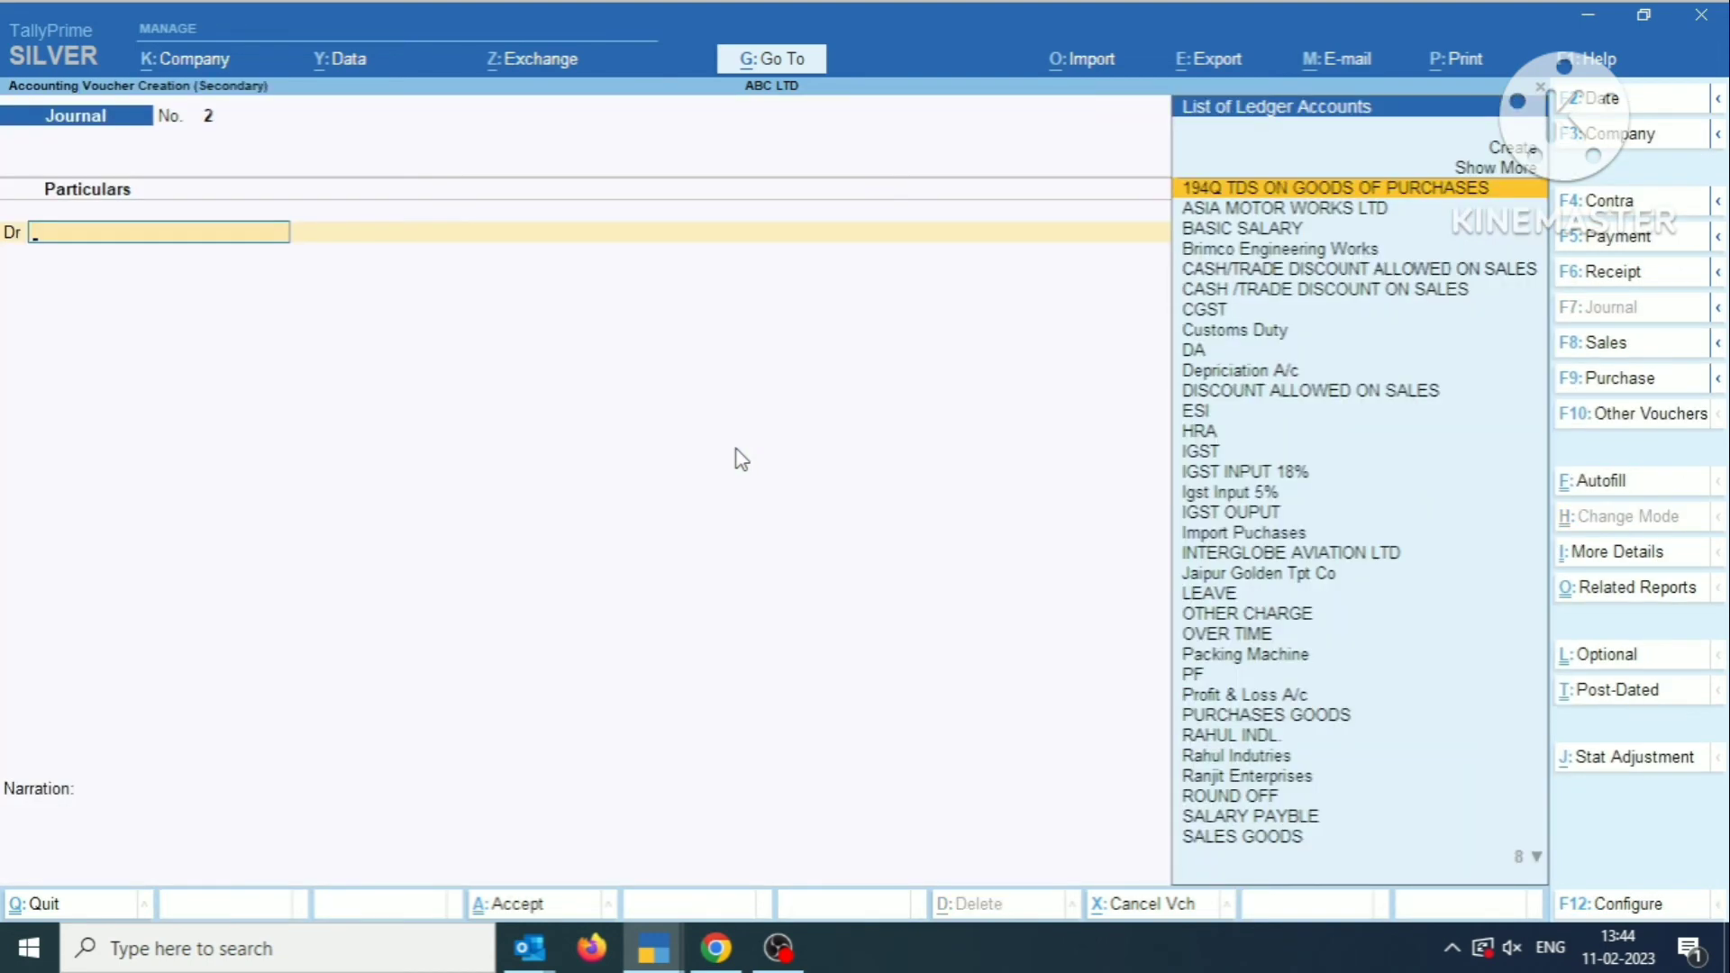
pyautogui.press('F2')
pyautogui.write('10.2.23')
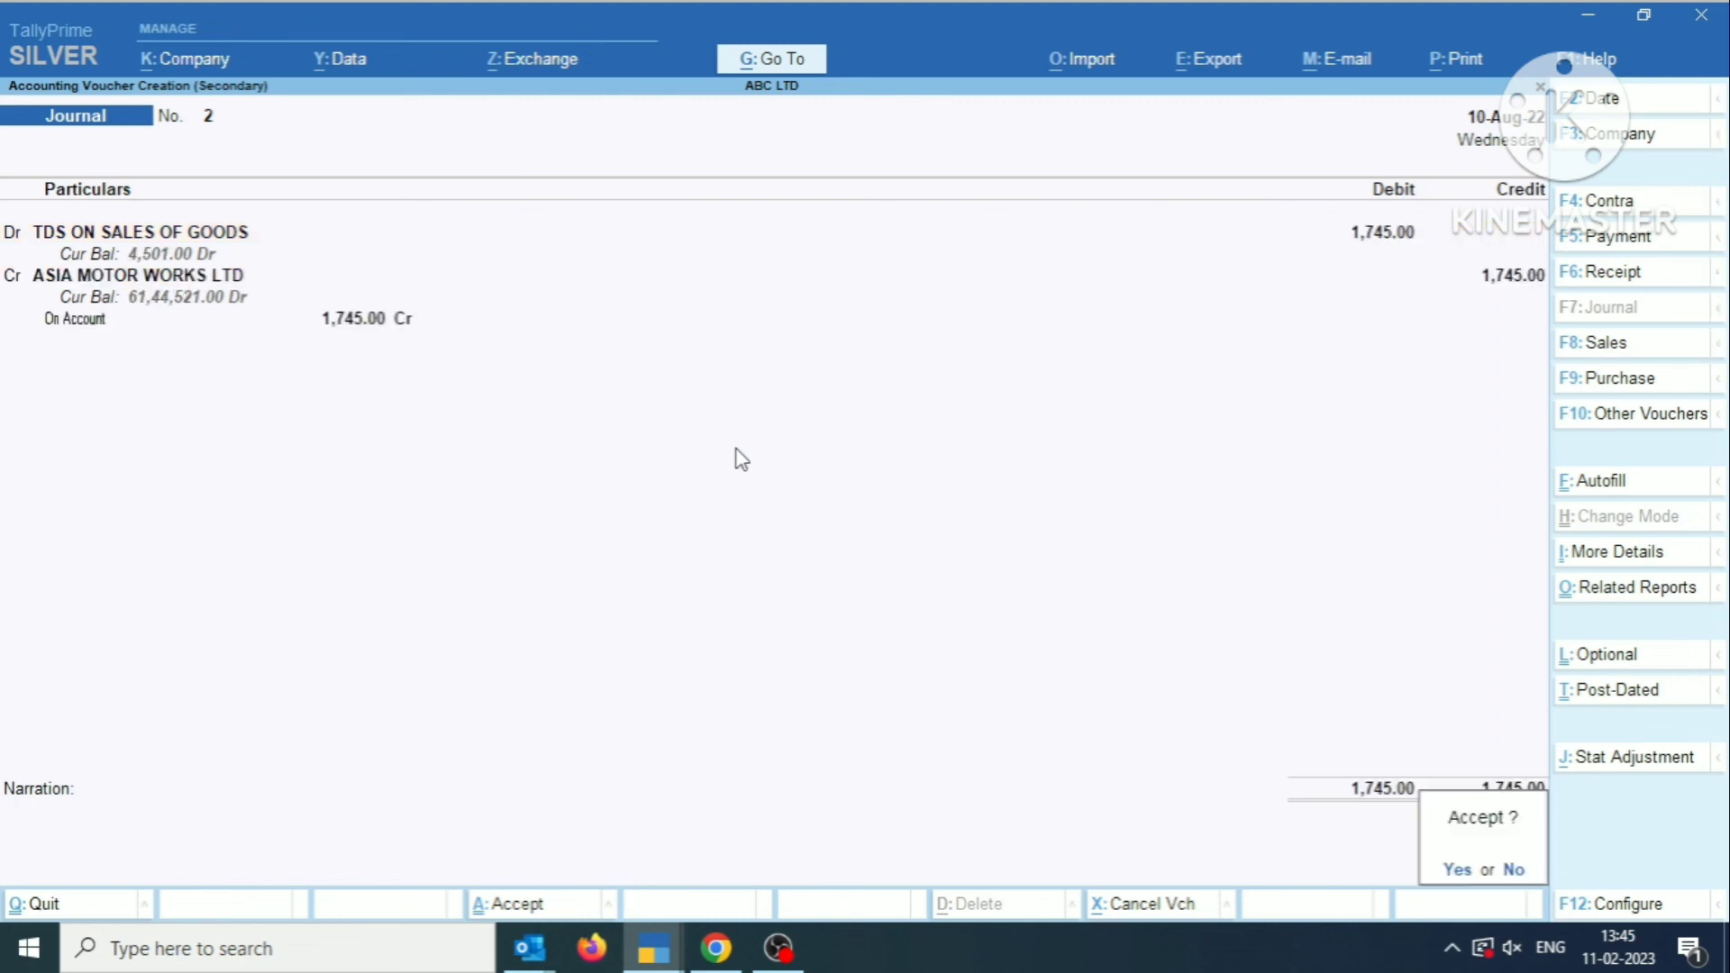
# Add the narration "BEING AMOUNT TDS ON SALES OF GOODS DEDUCTED BY BUYER" to the second journal voucher and save it.
pyautogui.press('n')
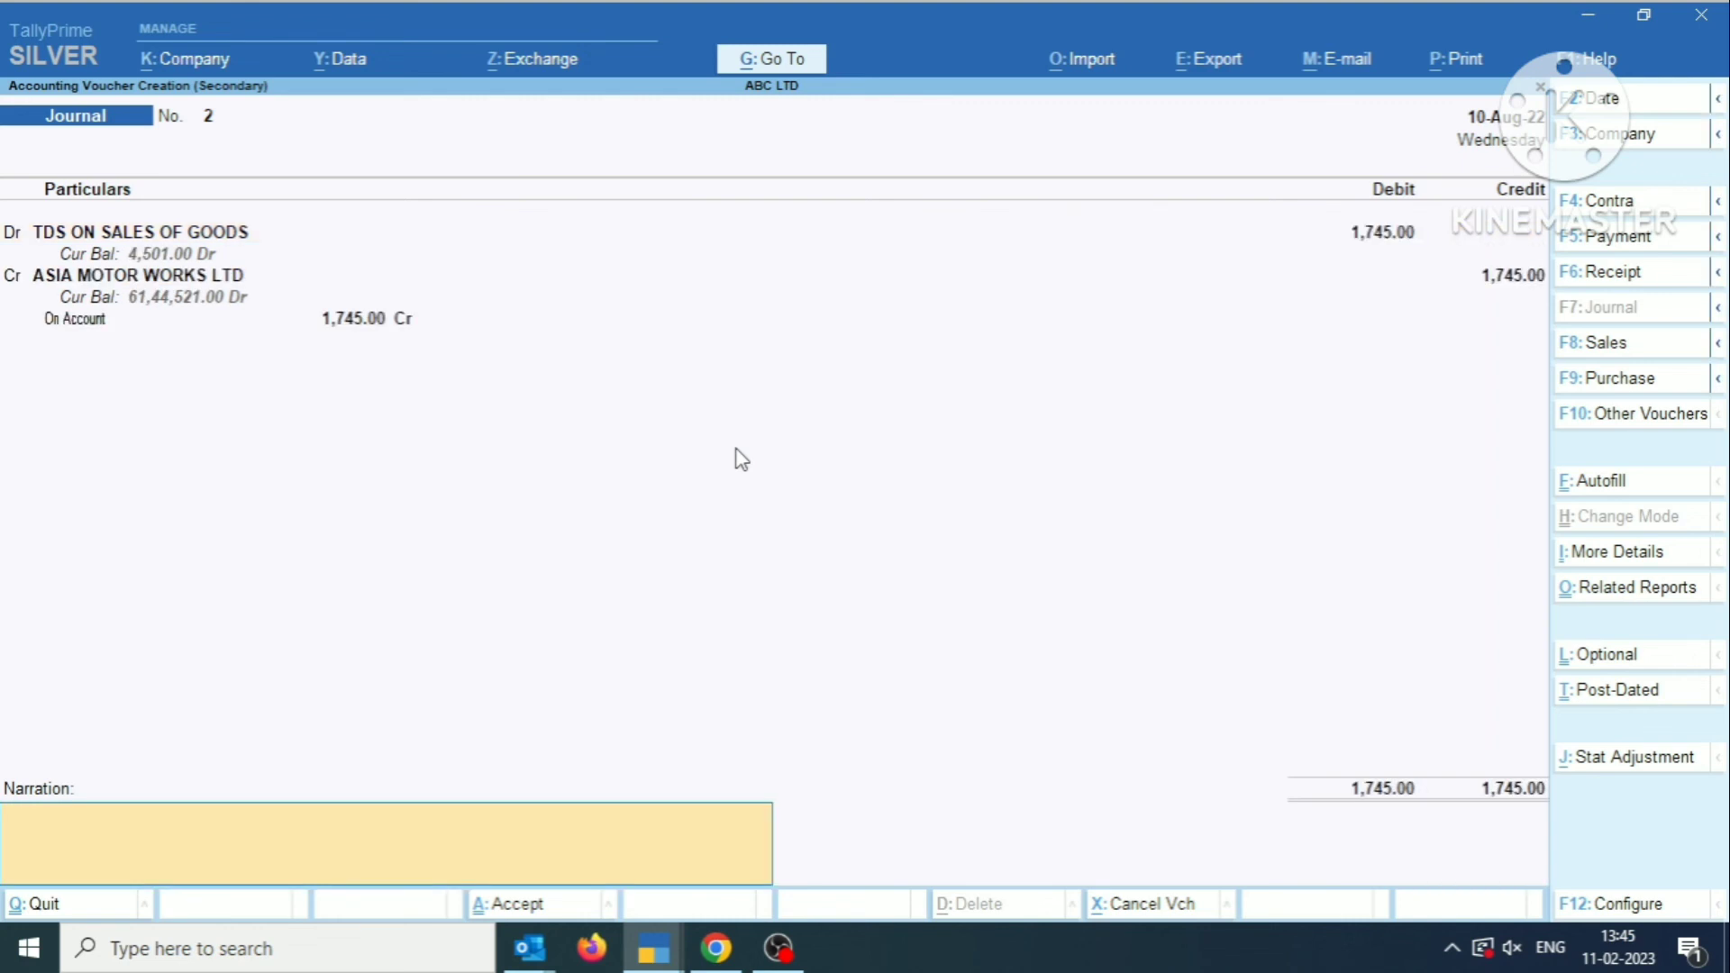
pyautogui.write('BEING AMOUNT')
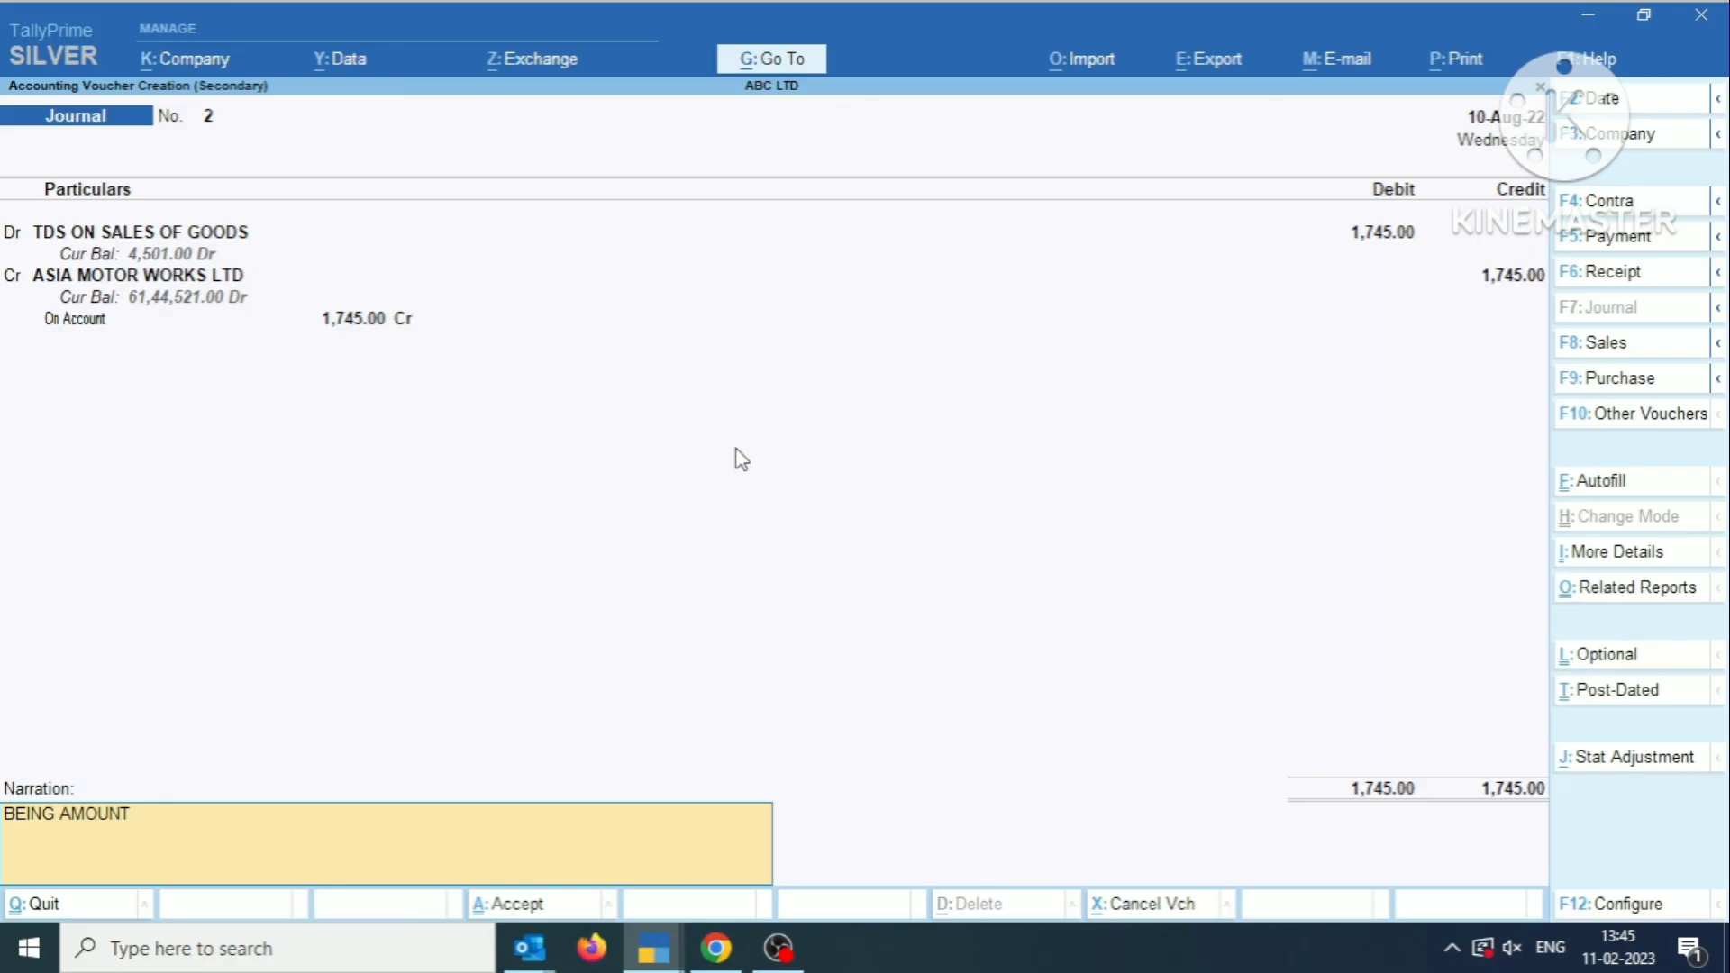
pyautogui.write('TDS ON SALES OF GOODS DEDUCTED BY BUYER')
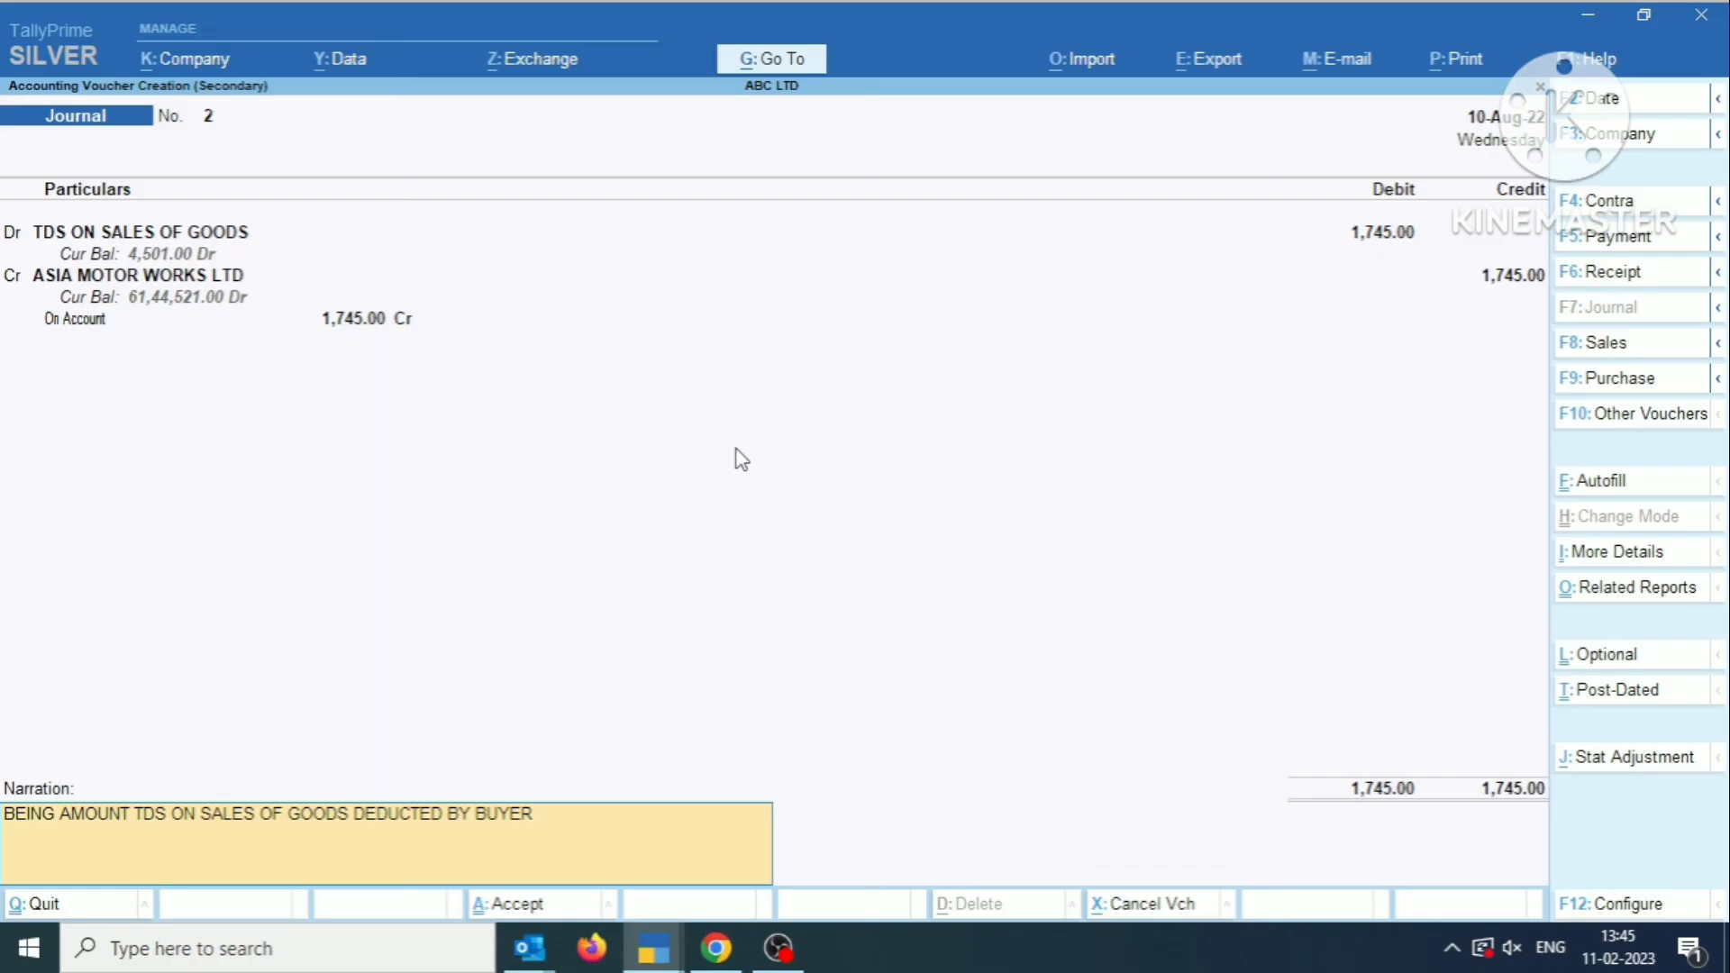
pyautogui.press('Return')
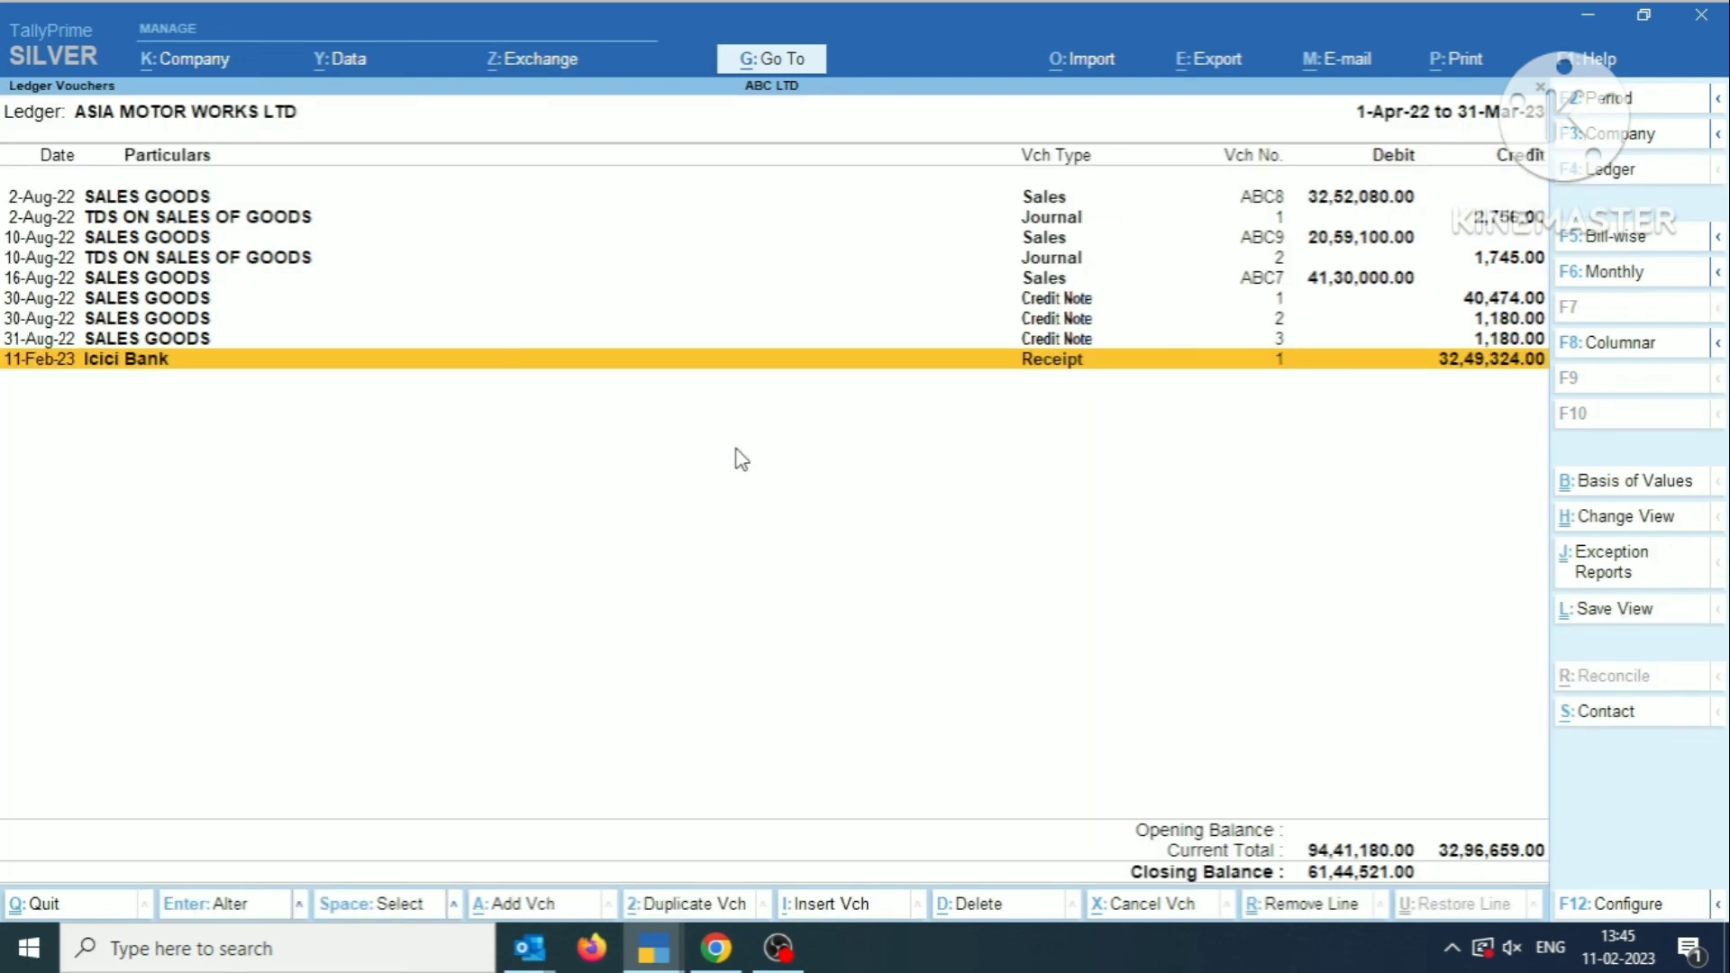